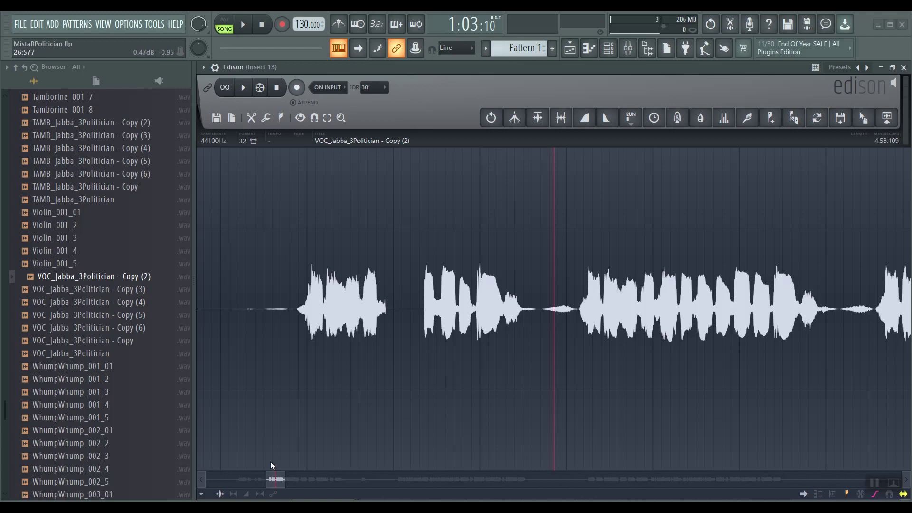
# Audition the opening vocal phrase just after Marker 2, with the system volume raised
pyautogui.moveTo(272, 480); pyautogui.dragTo(242, 478)
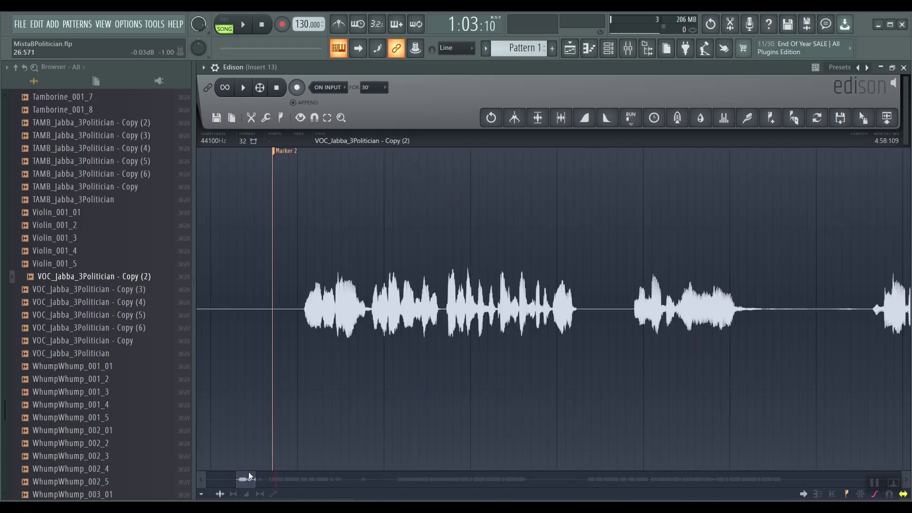
pyautogui.click(305, 221)
pyautogui.click(289, 212)
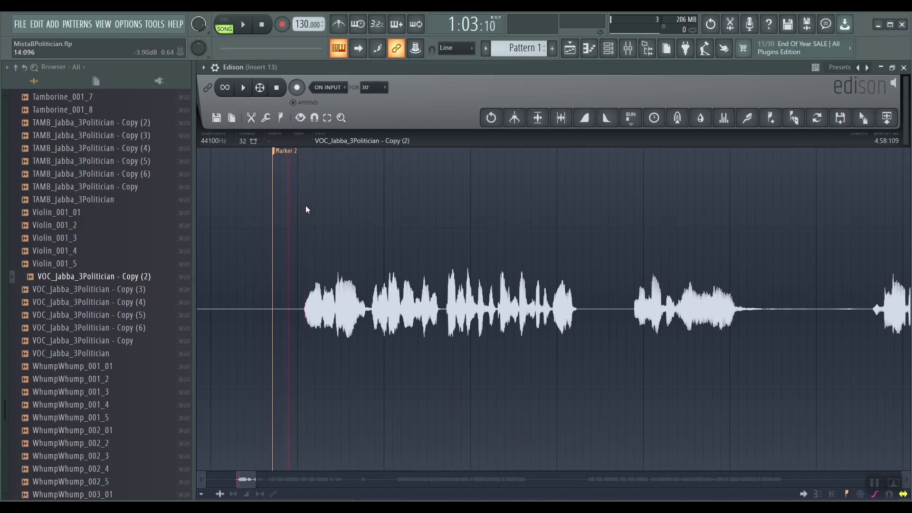
pyautogui.press('XF86AudioRaiseVolume')
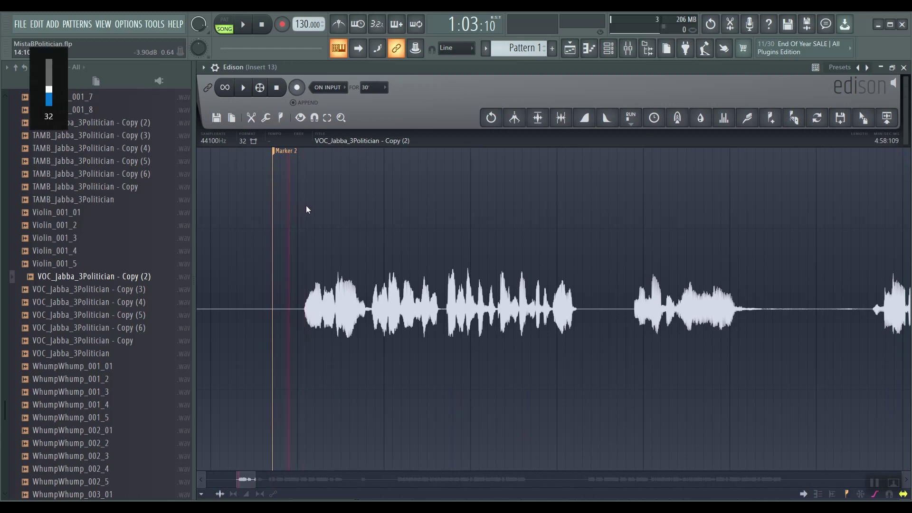
pyautogui.click(246, 92)
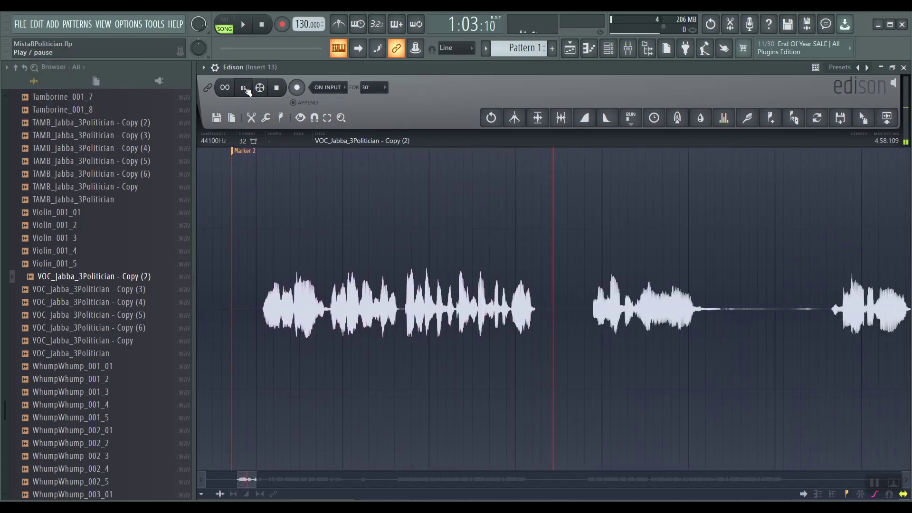
pyautogui.click(245, 91)
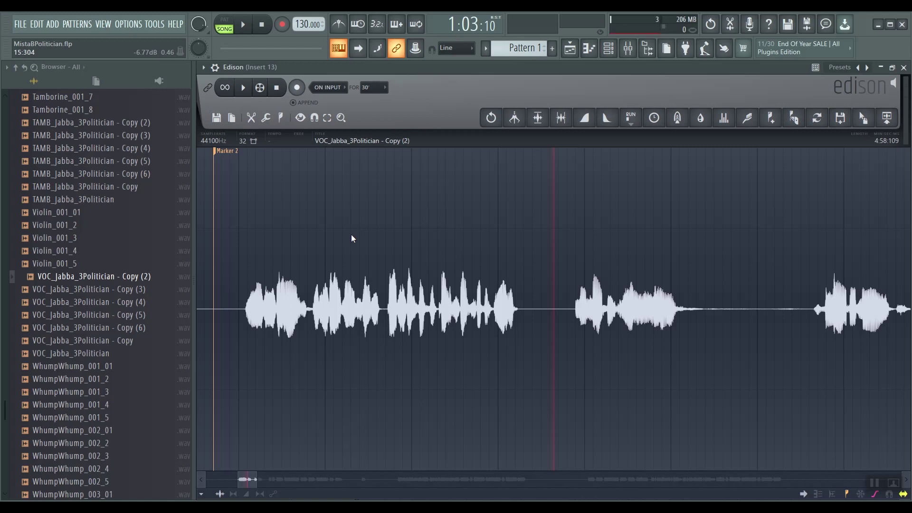
# Replay the first vocal phrase briefly from its start
pyautogui.click(517, 267)
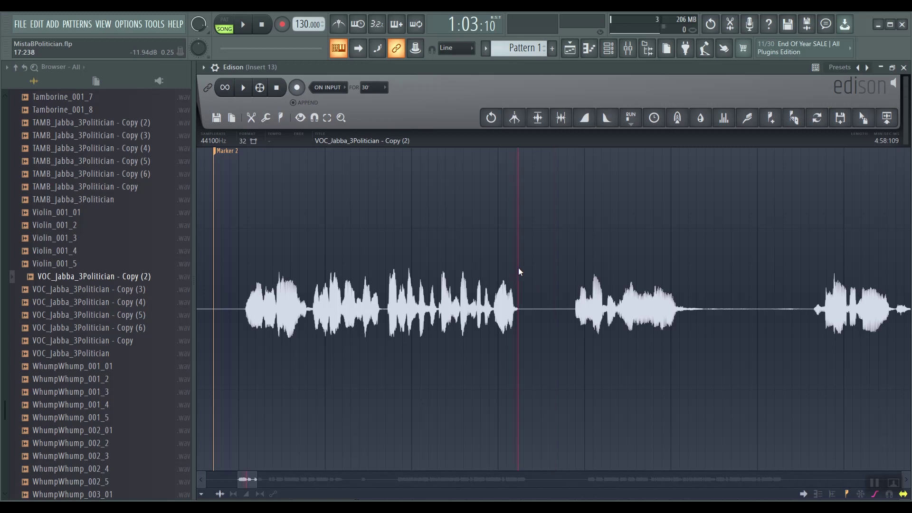
pyautogui.click(253, 226)
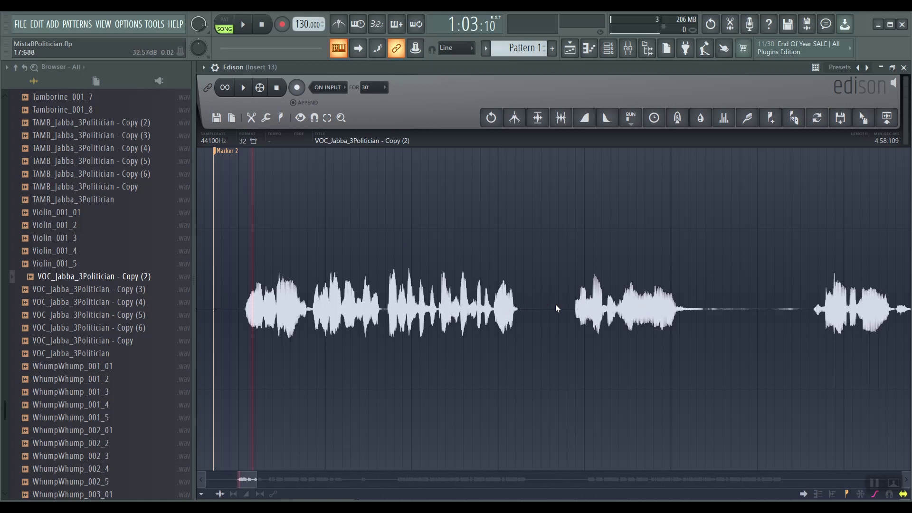
pyautogui.click(244, 88)
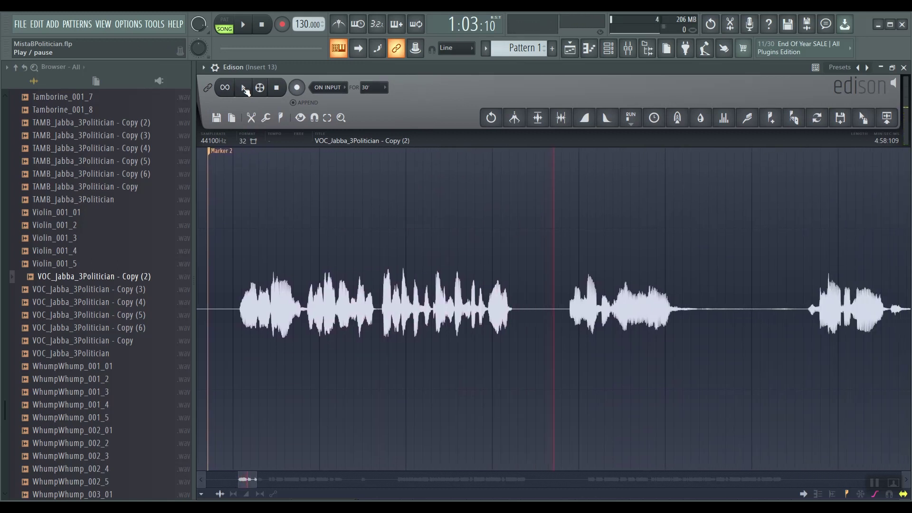
pyautogui.click(244, 88)
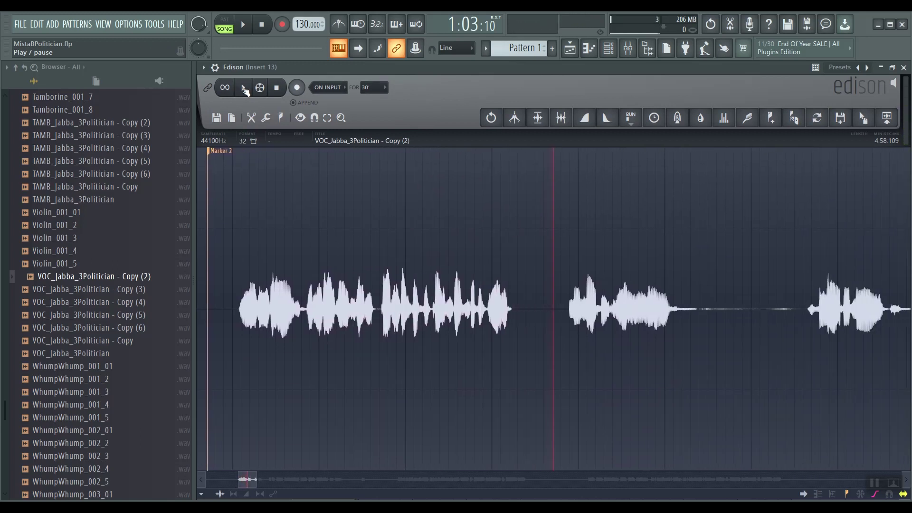
# Listen on through the following vocal phrases and pause in the passage around 34 seconds
pyautogui.click(244, 88)
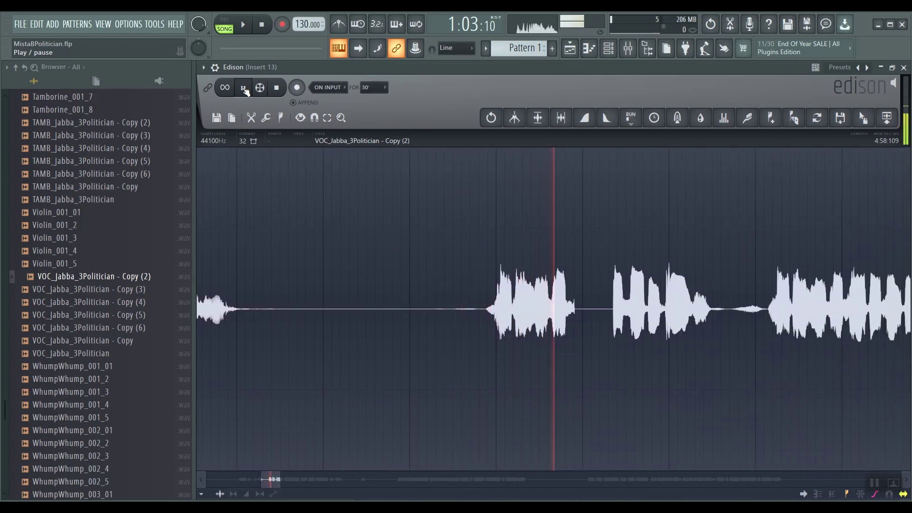
pyautogui.click(244, 88)
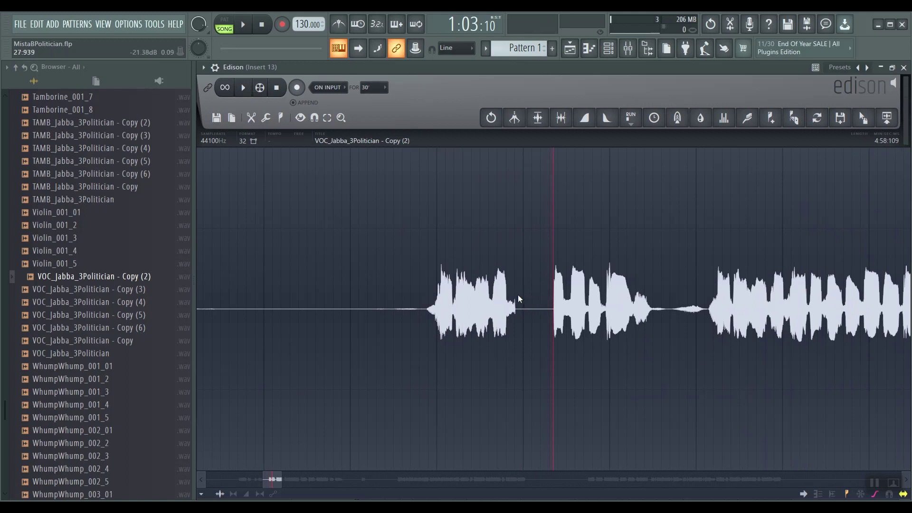
pyautogui.click(244, 90)
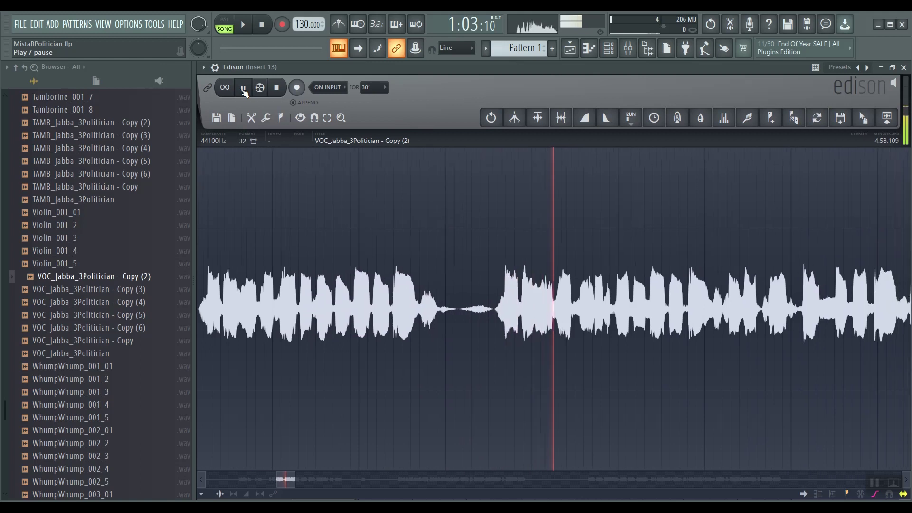
pyautogui.click(244, 90)
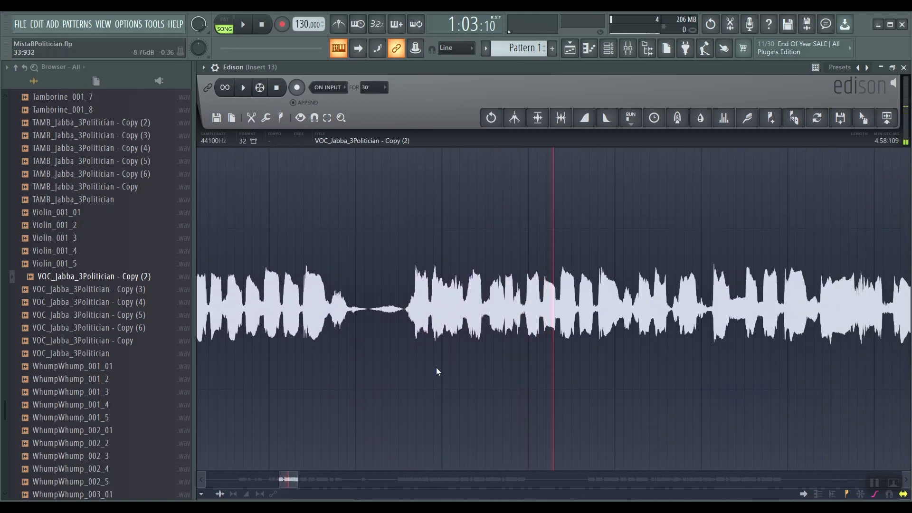
# Replay the passage around 34 seconds in short bursts to pin down the word to silence
pyautogui.click(465, 252)
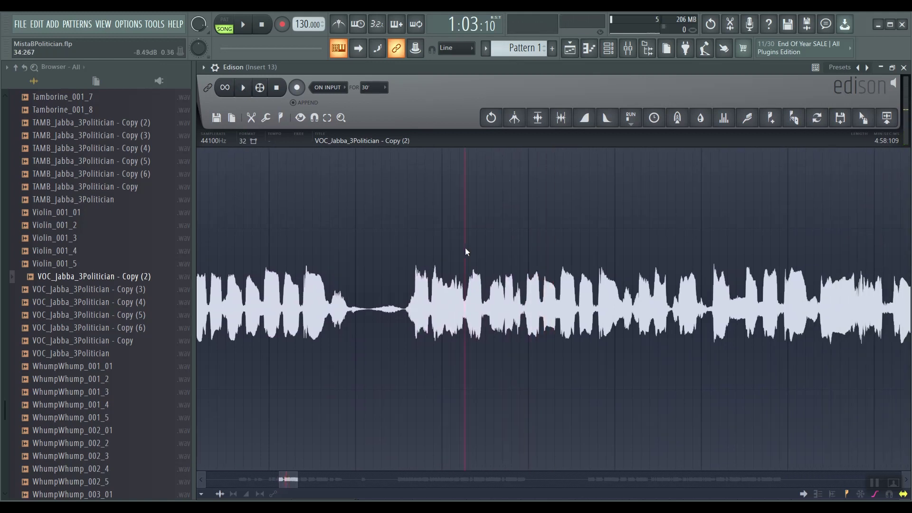
pyautogui.click(245, 91)
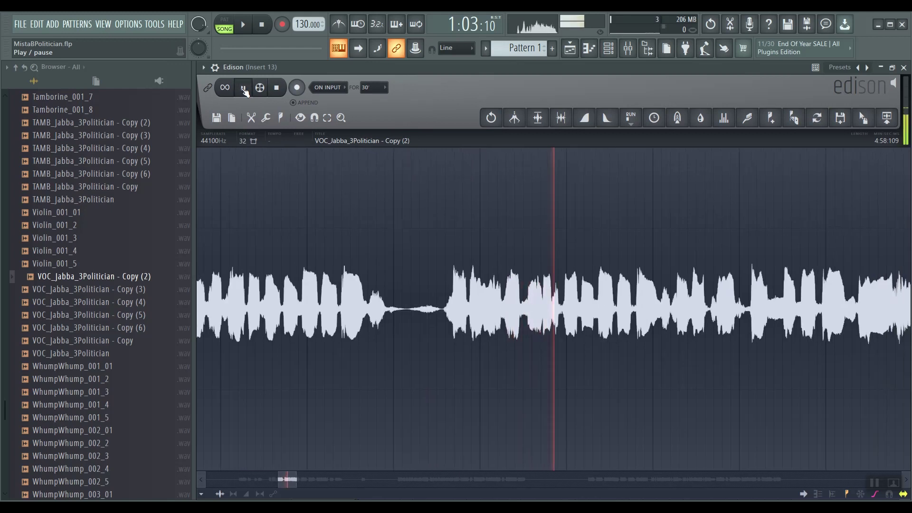
pyautogui.click(244, 90)
pyautogui.scroll(2, 284, 167)
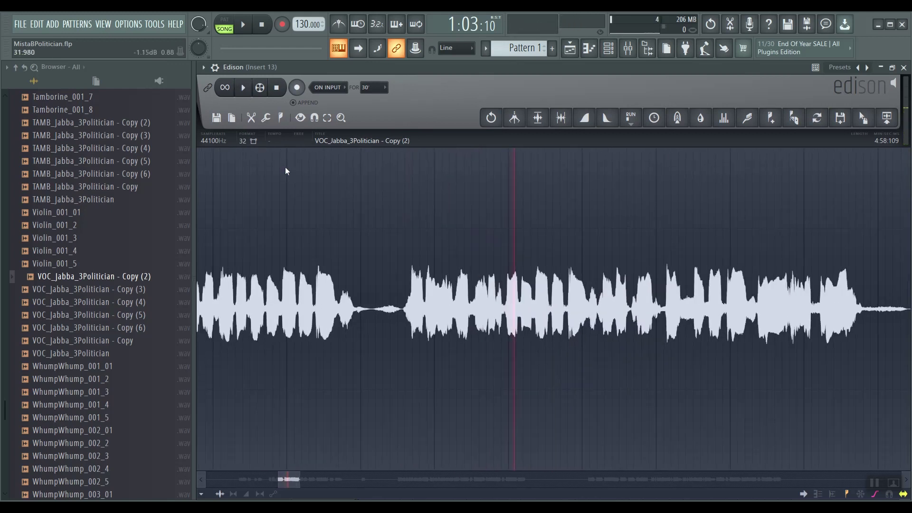
pyautogui.click(466, 278)
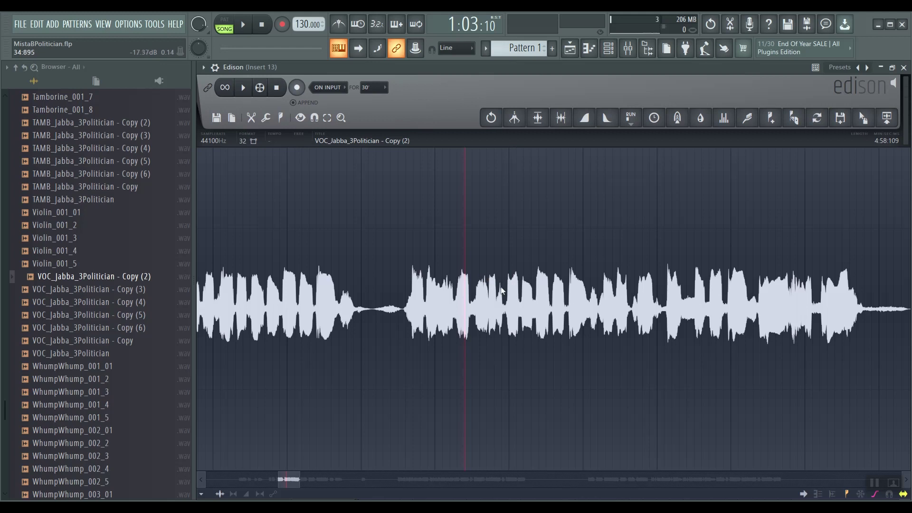
pyautogui.click(241, 88)
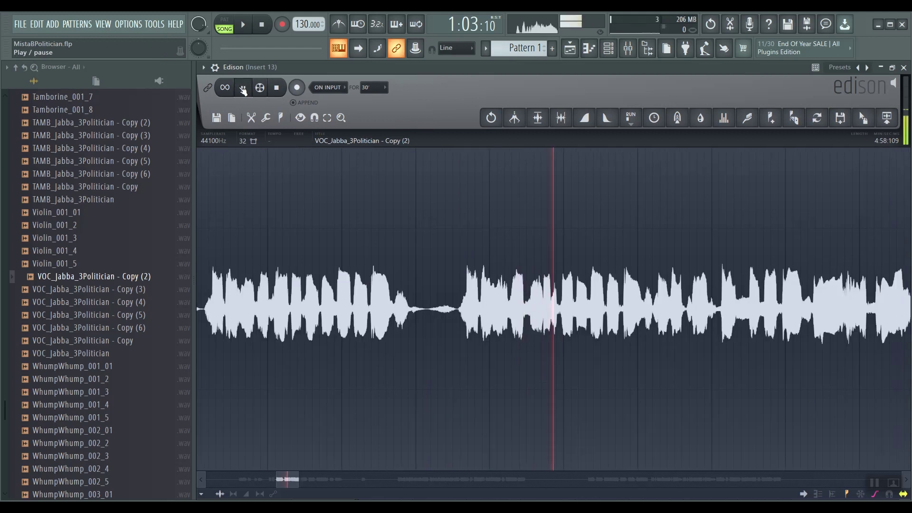
pyautogui.click(241, 89)
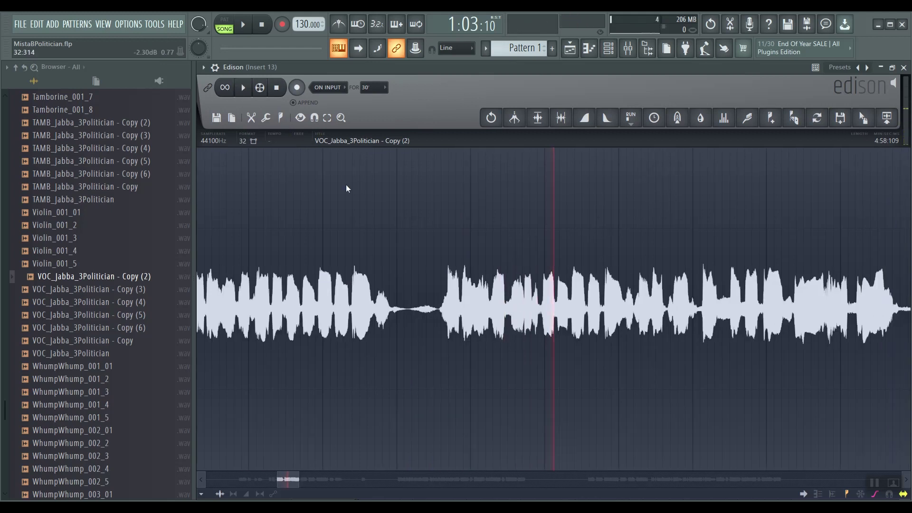
pyautogui.click(242, 88)
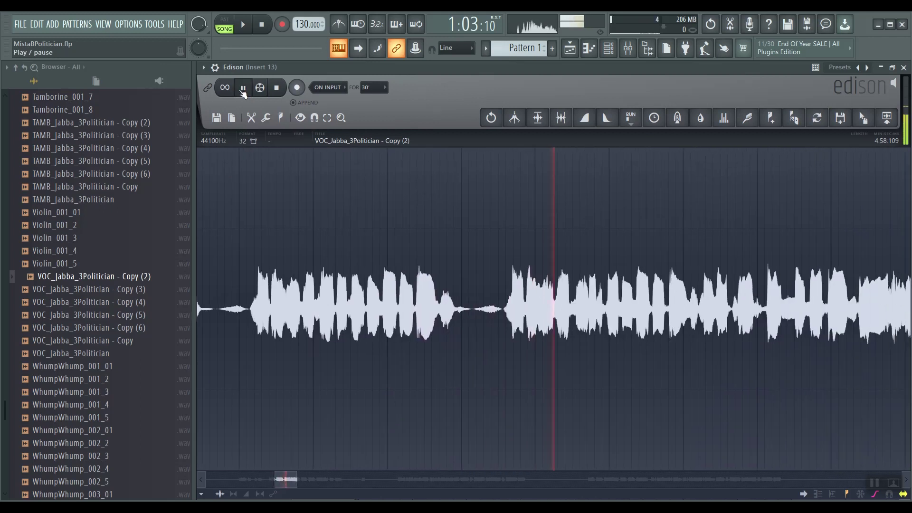
pyautogui.click(243, 88)
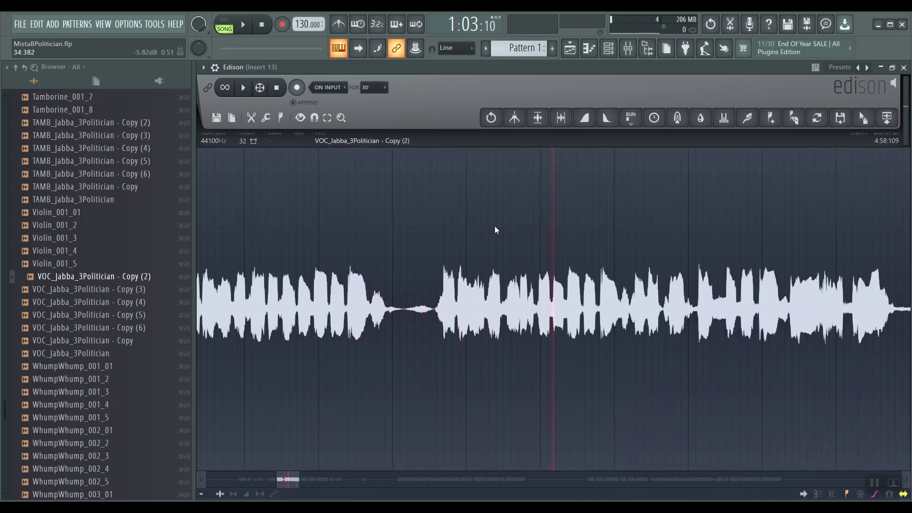
# Select the short vocal segment from 34.504 to 34.934 and clear it to silence, keeping the clip's length
pyautogui.click(506, 230)
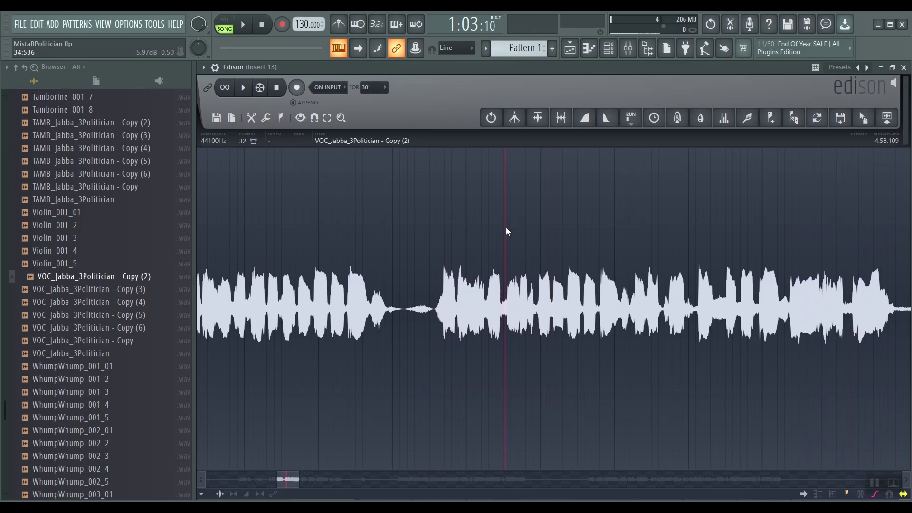
pyautogui.moveTo(506, 228); pyautogui.dragTo(535, 230)
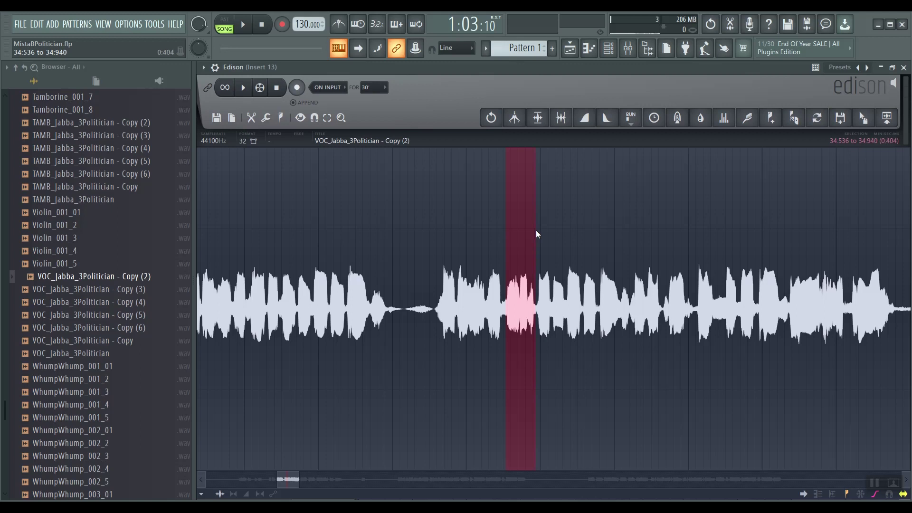
pyautogui.click(489, 208)
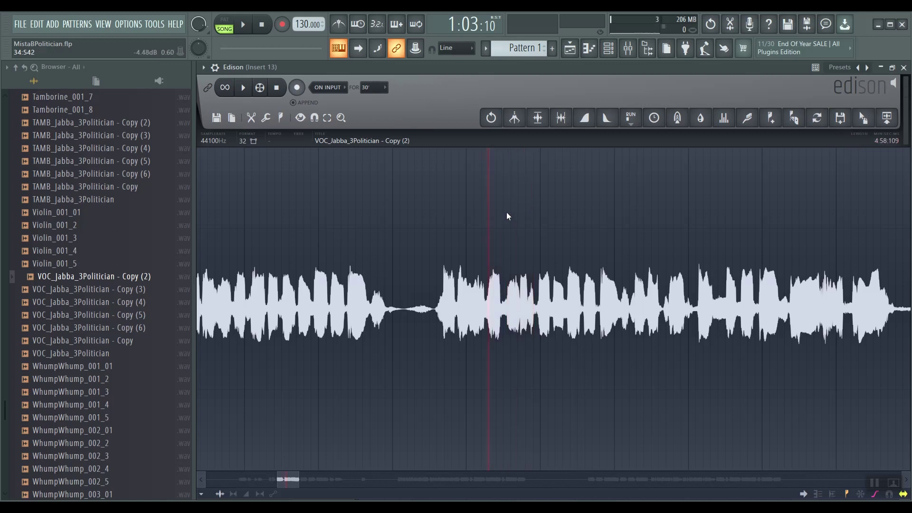
pyautogui.click(506, 212)
pyautogui.click(503, 213)
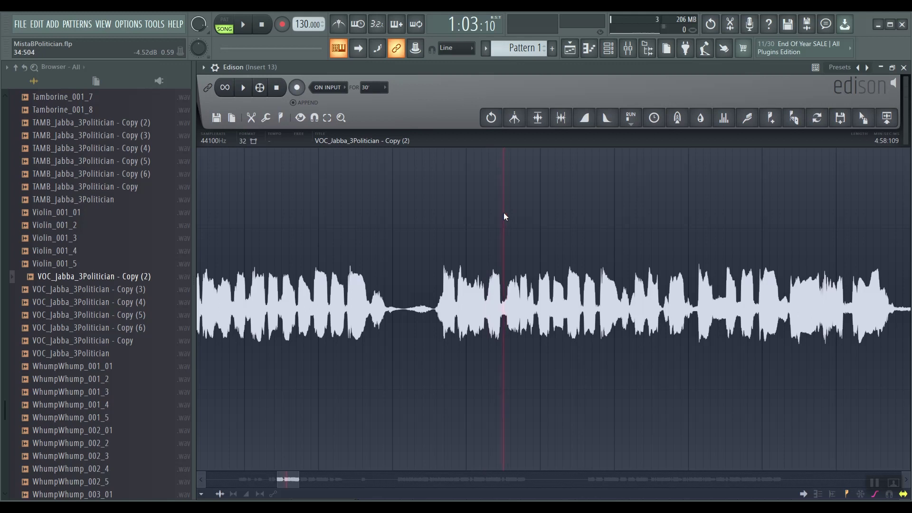
pyautogui.moveTo(504, 213); pyautogui.dragTo(535, 221)
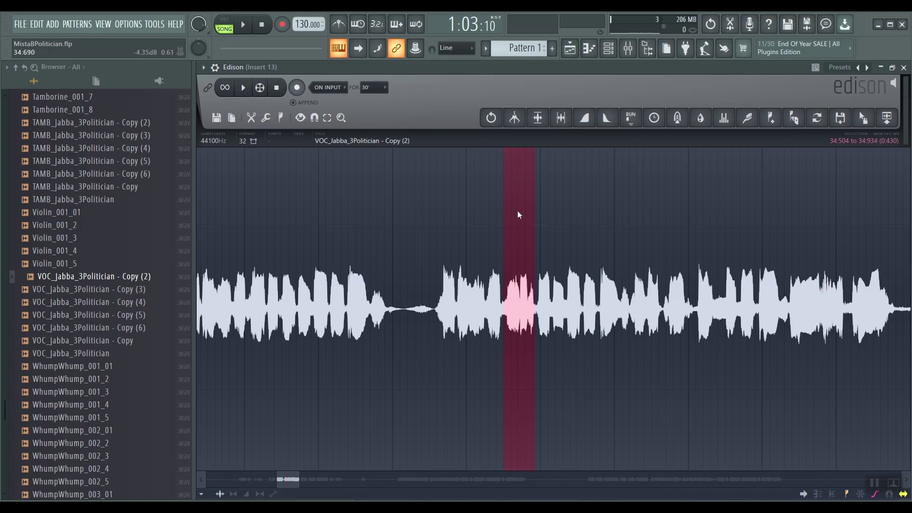
pyautogui.rightClick(518, 211)
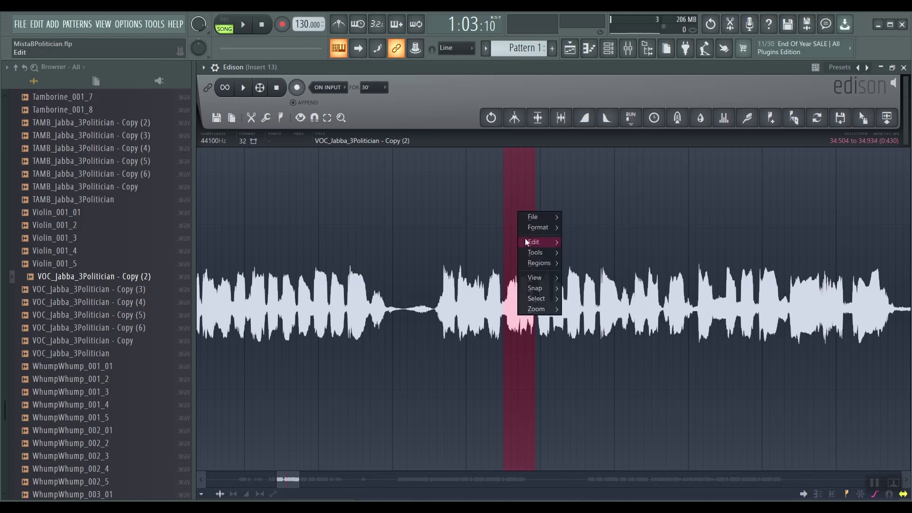
pyautogui.moveTo(526, 238)
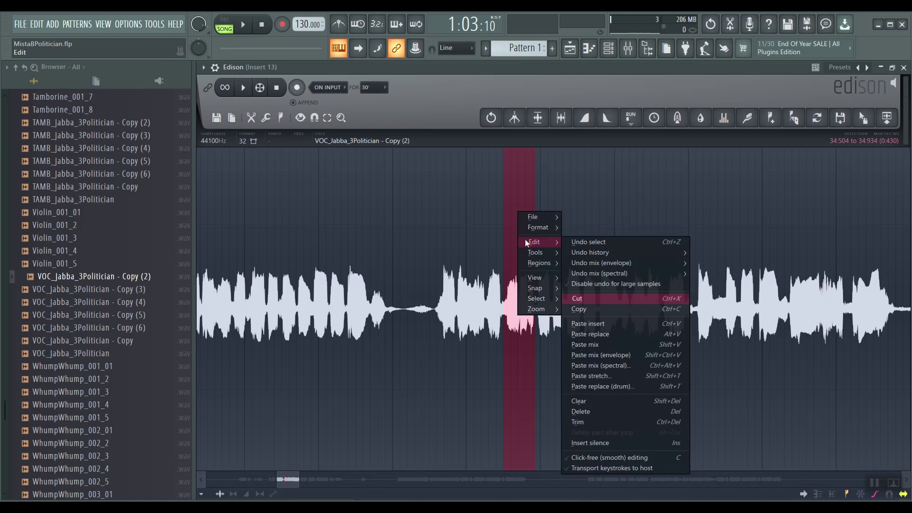
pyautogui.click(596, 403)
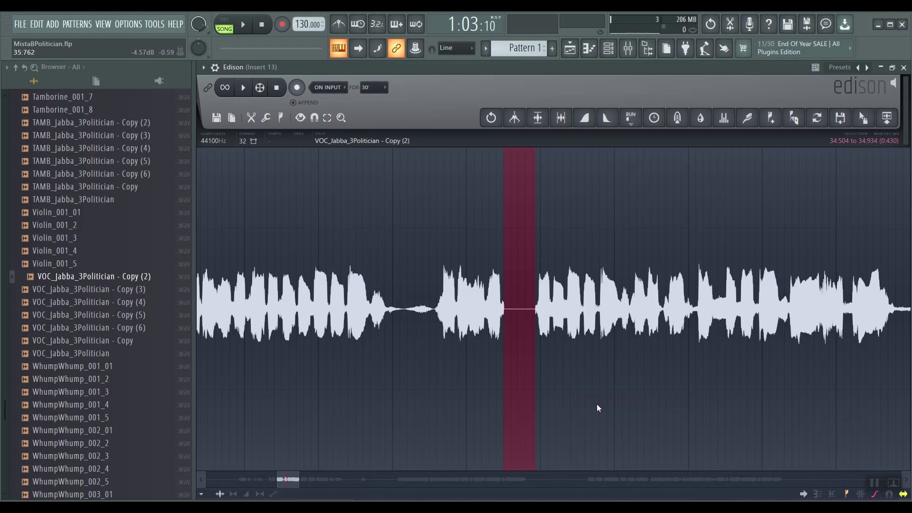
pyautogui.rightClick(525, 282)
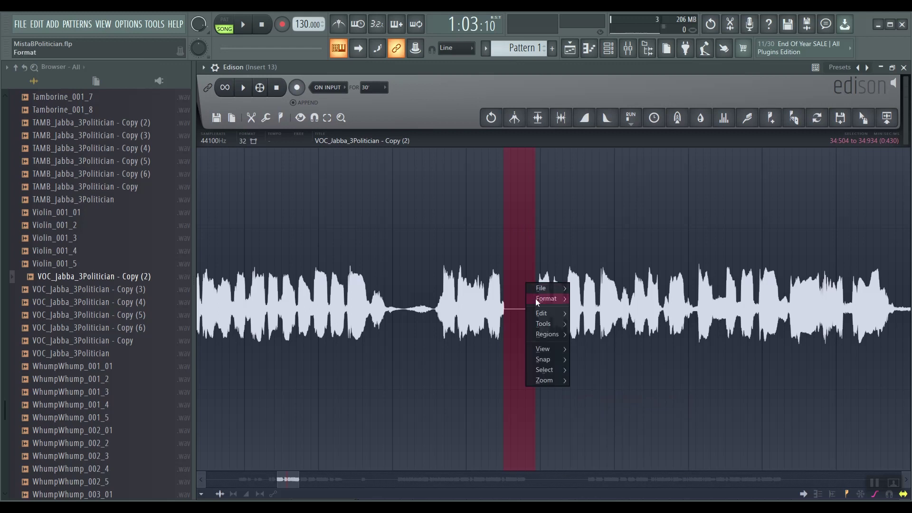
pyautogui.moveTo(541, 314)
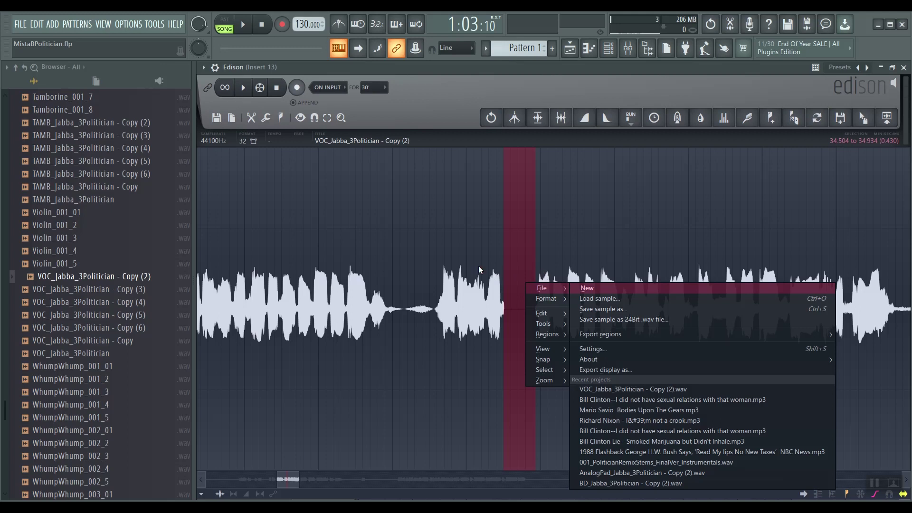
pyautogui.click(495, 212)
pyautogui.moveTo(503, 221); pyautogui.dragTo(491, 219)
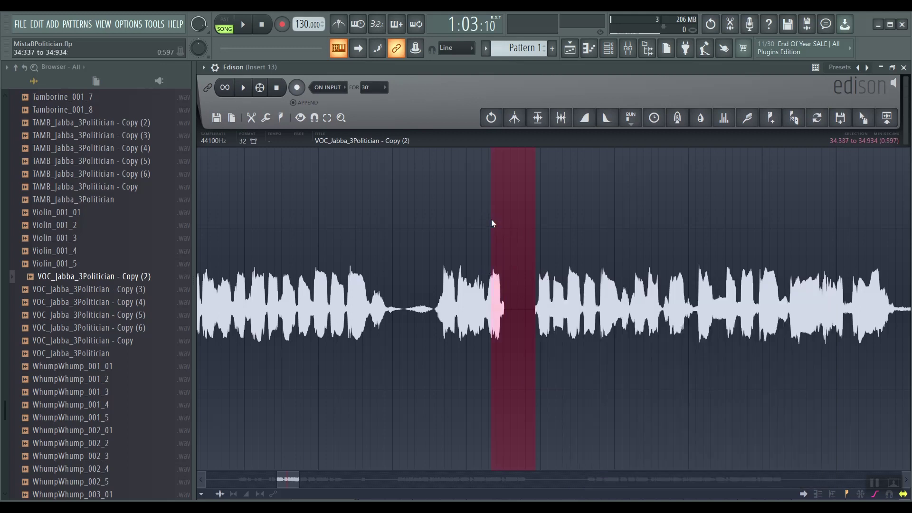
pyautogui.click(527, 220)
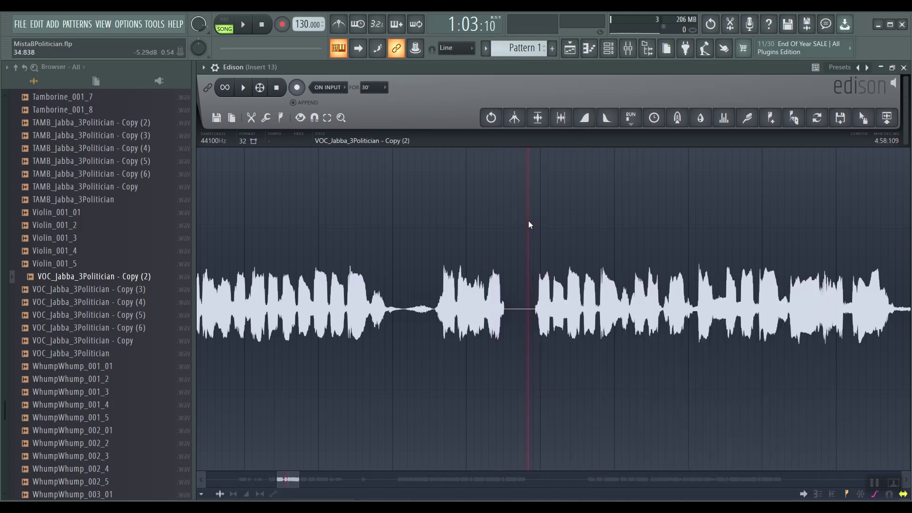
# Play the vocal from a few seconds before the silenced gap through to just past it
pyautogui.click(503, 313)
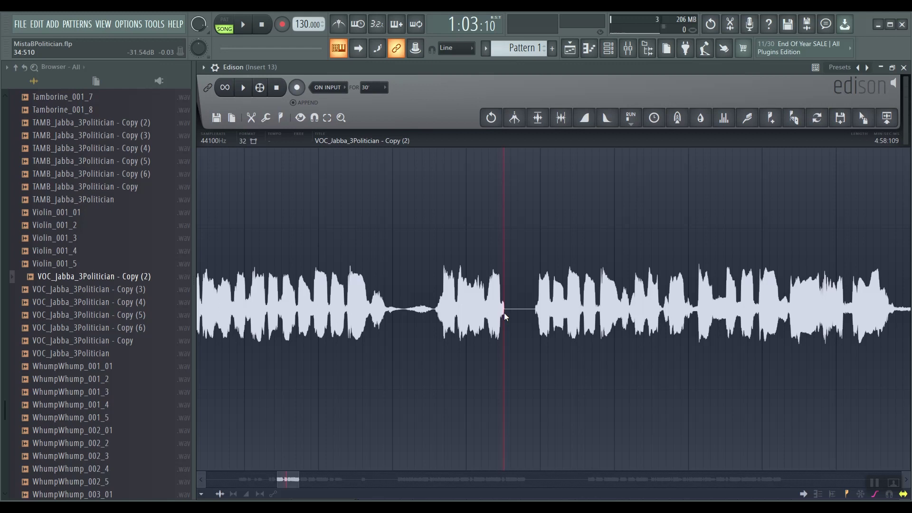
pyautogui.click(343, 203)
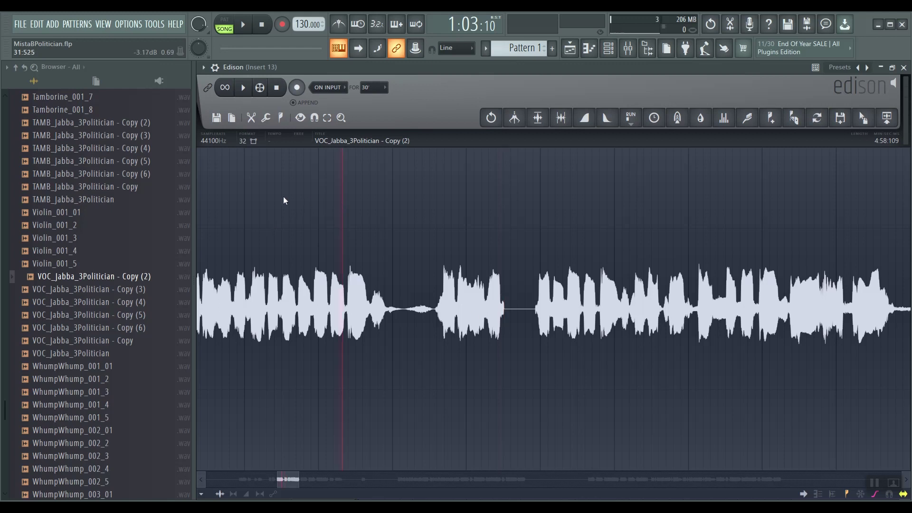
pyautogui.click(243, 89)
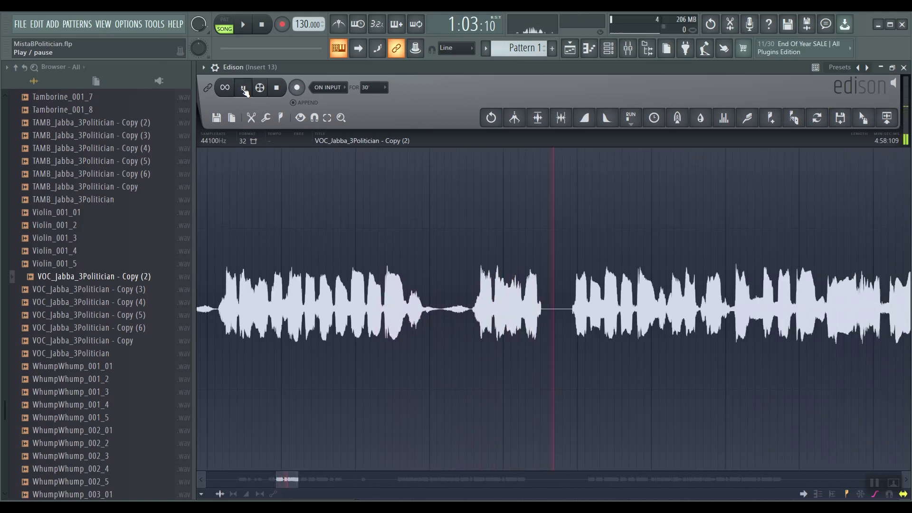
pyautogui.click(244, 89)
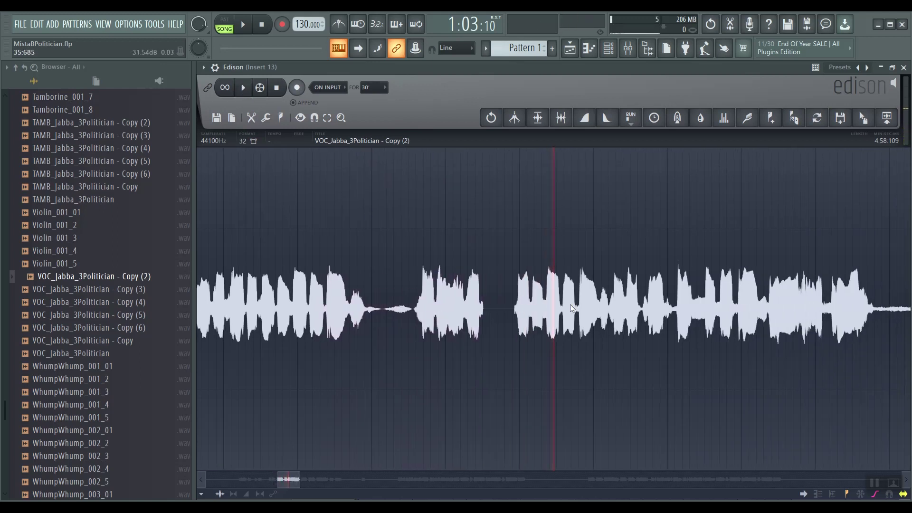
# Replay the audio around the end of the silenced gap in short bursts to catch any leftover of the word
pyautogui.click(511, 284)
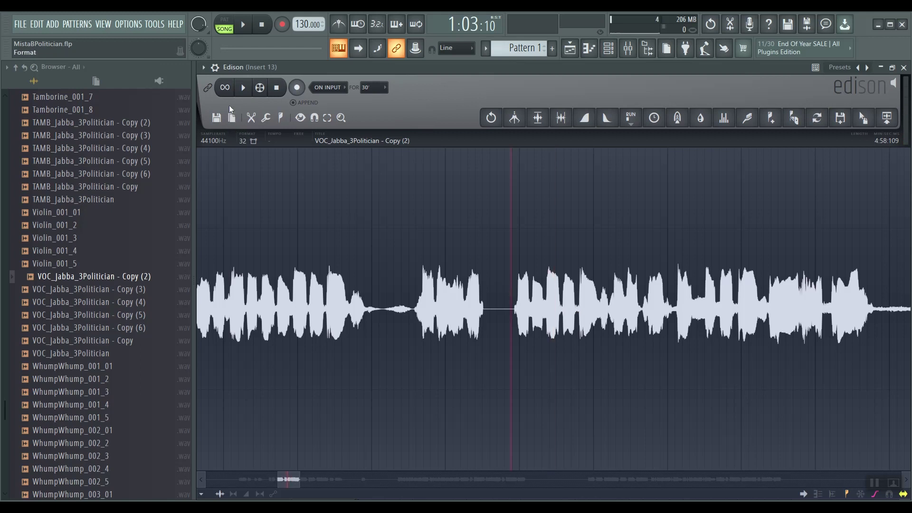
pyautogui.click(243, 88)
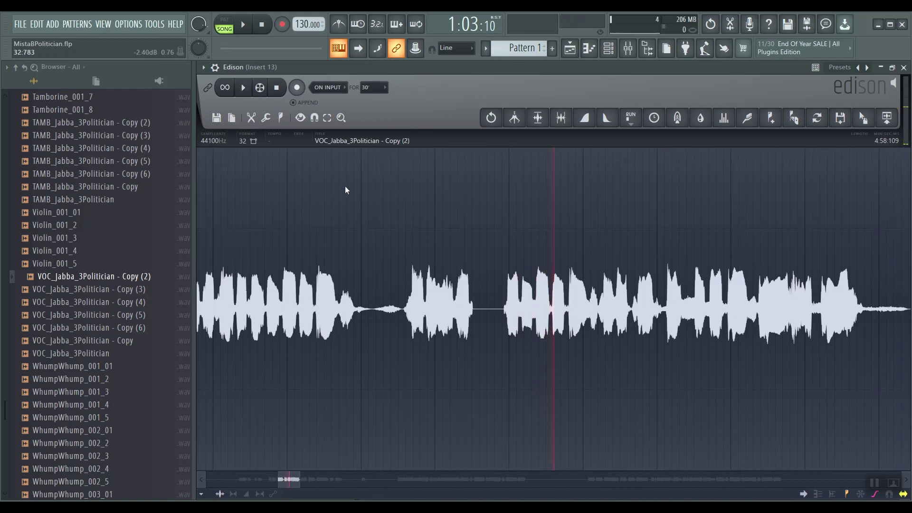
pyautogui.click(345, 186)
pyautogui.click(243, 91)
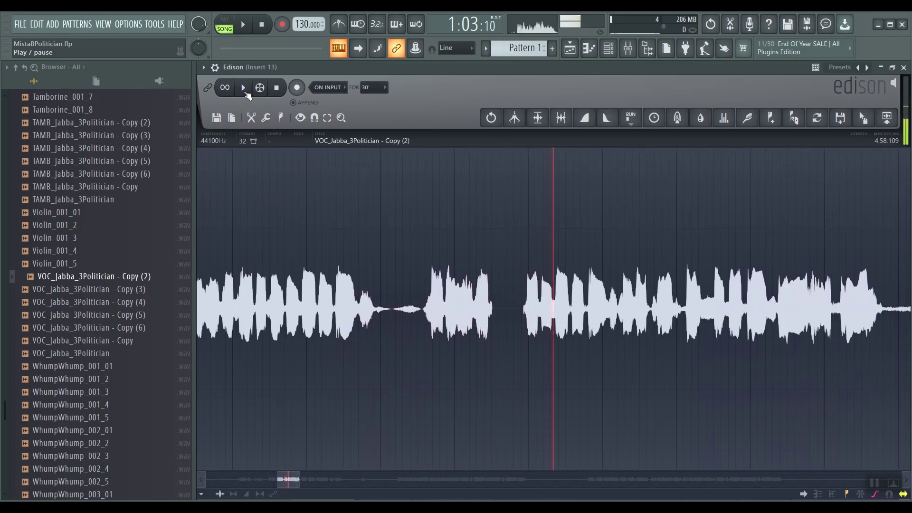
pyautogui.click(244, 89)
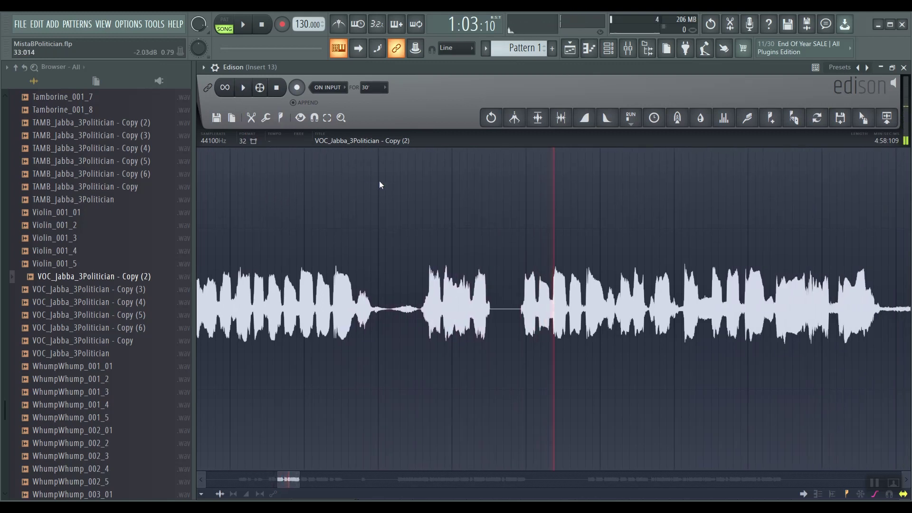
# Select the leftover segment from 34.838 to 35.069 after the gap and clear it to silence, keeping the clip's length
pyautogui.click(522, 281)
pyautogui.moveTo(514, 273); pyautogui.dragTo(529, 268)
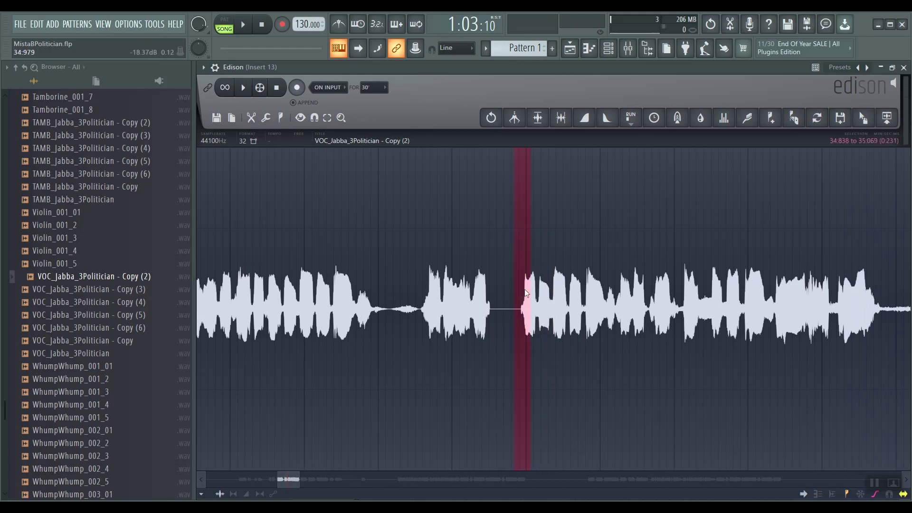
pyautogui.rightClick(526, 292)
pyautogui.moveTo(532, 321)
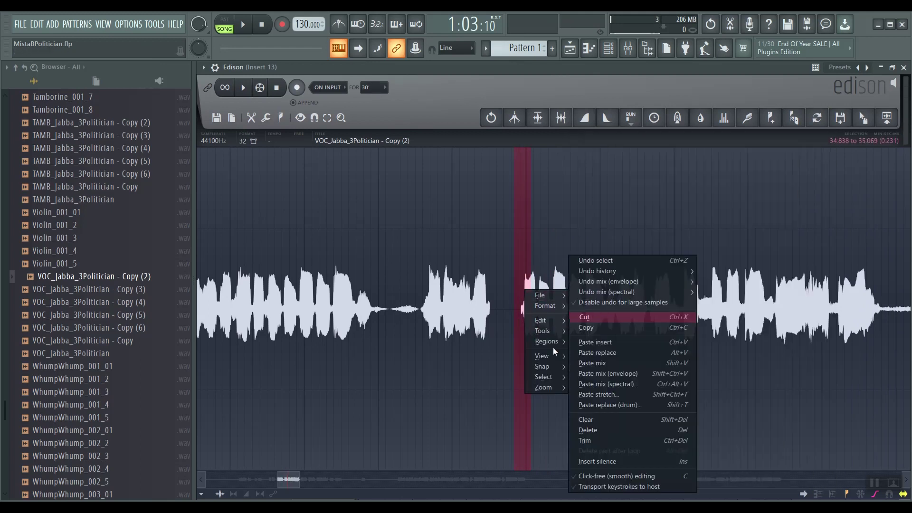
pyautogui.click(580, 417)
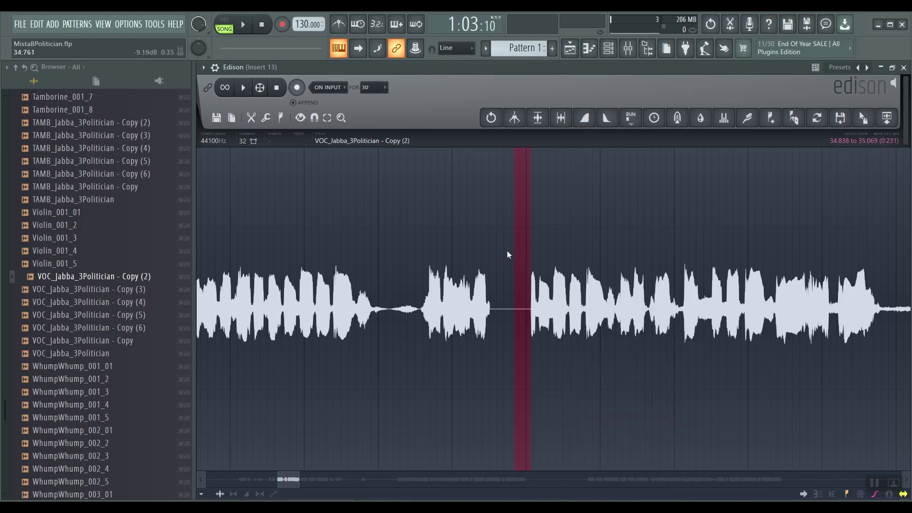
# Deselect the cleared segment and play from just before the extended gap into the following words
pyautogui.moveTo(514, 246); pyautogui.dragTo(489, 229)
pyautogui.click(454, 215)
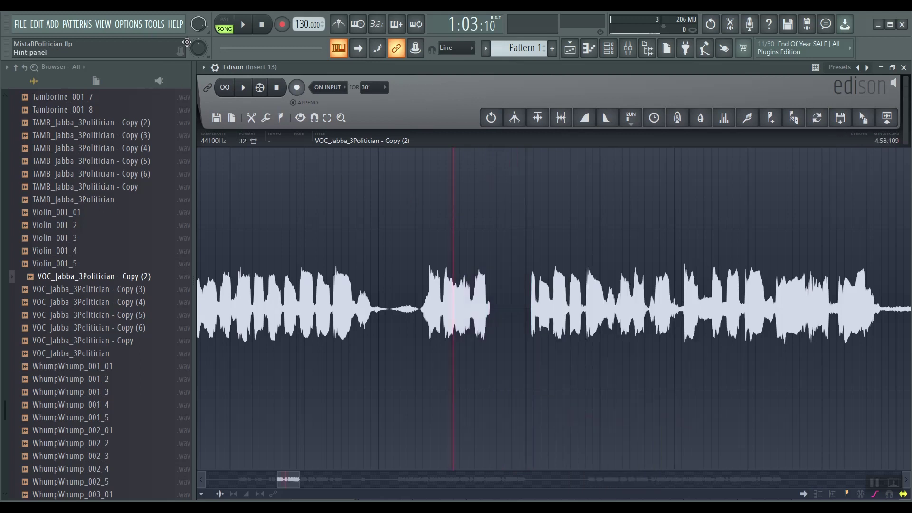
pyautogui.click(243, 87)
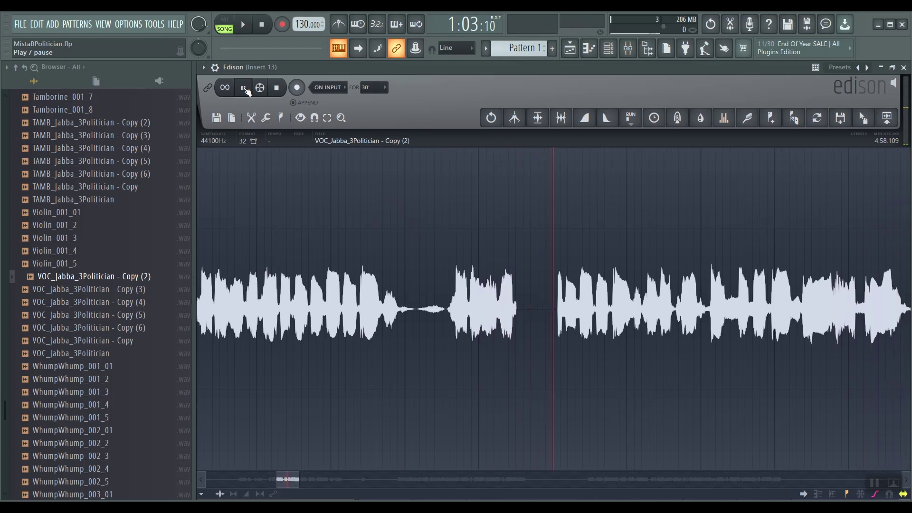
pyautogui.click(243, 87)
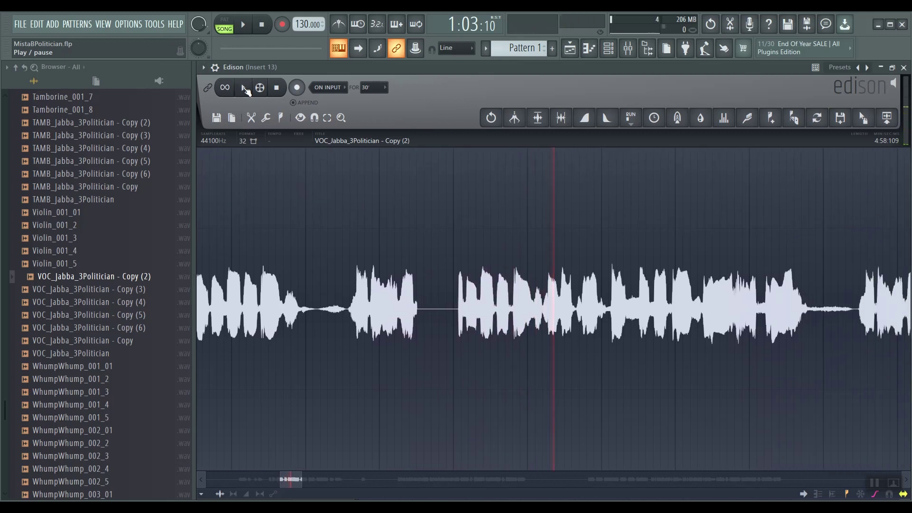
# Select the remaining sliver at the gap's end from 35.037 to 35.146 and clear it to silence
pyautogui.moveTo(456, 269); pyautogui.dragTo(463, 266)
pyautogui.rightClick(460, 212)
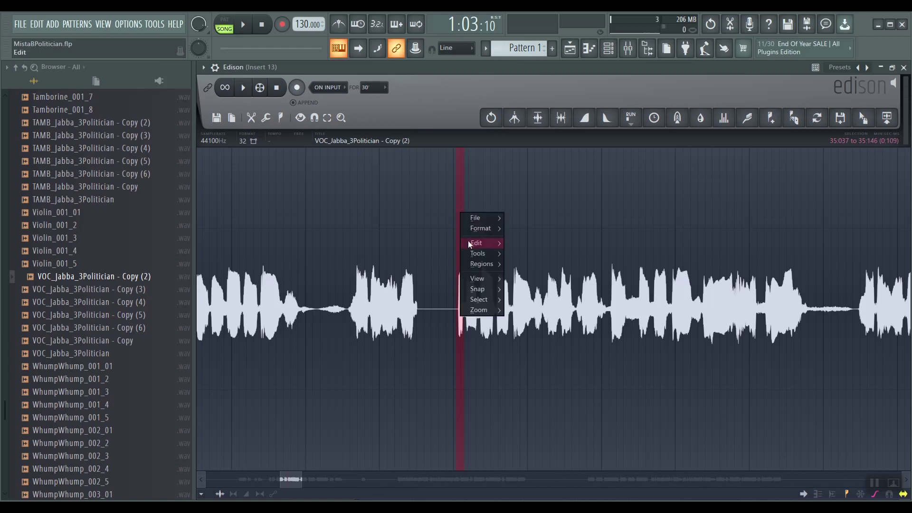
pyautogui.moveTo(470, 243)
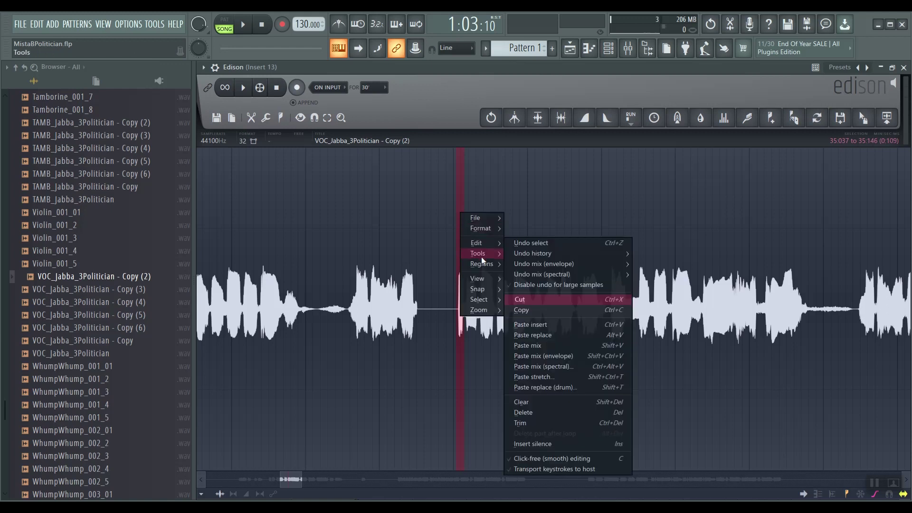
pyautogui.click(536, 401)
# Play from just before the cleared gap on through the following phrases and pause around 43 seconds
pyautogui.click(394, 229)
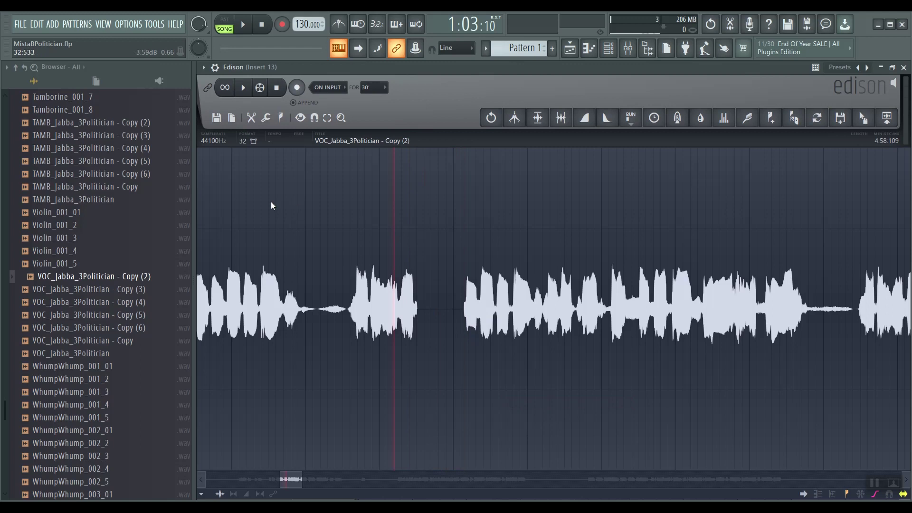
pyautogui.click(243, 88)
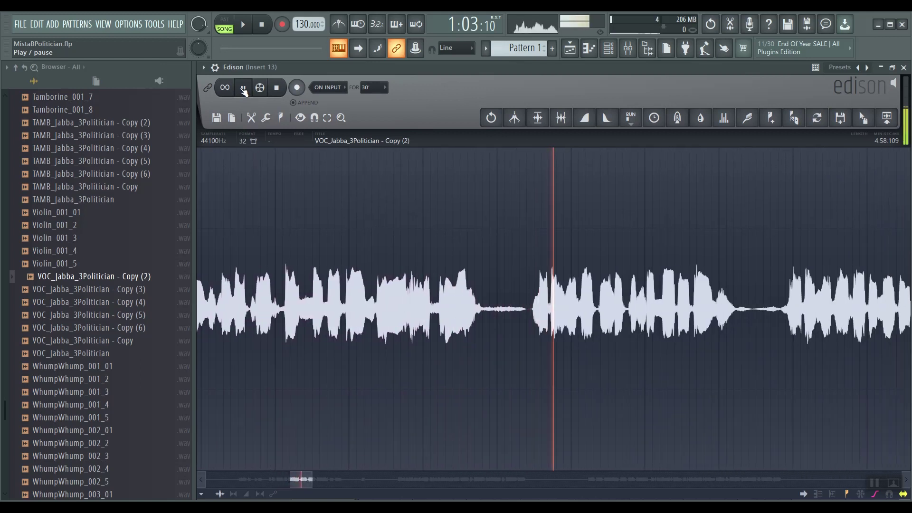
pyautogui.click(244, 89)
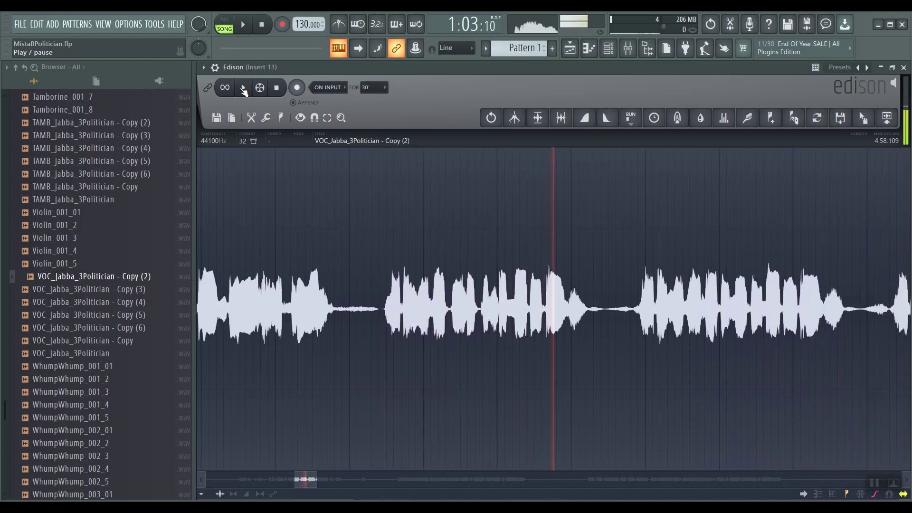
# Replay the phrase around 41 seconds in short bursts to pin down where the next unwanted word begins and ends
pyautogui.click(444, 259)
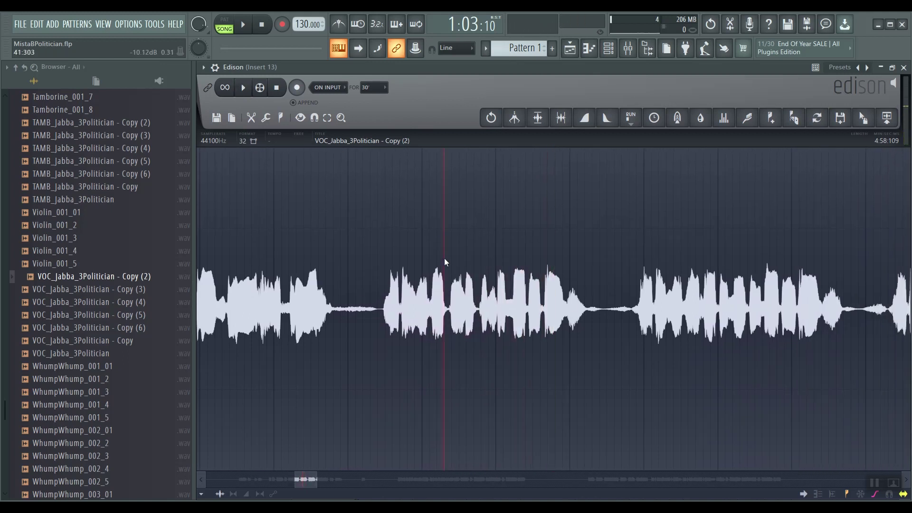
pyautogui.click(243, 87)
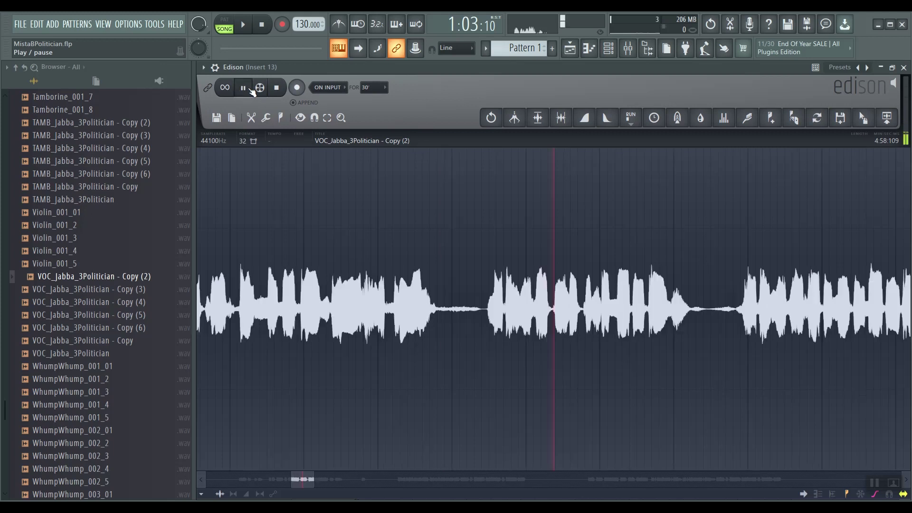
pyautogui.click(243, 88)
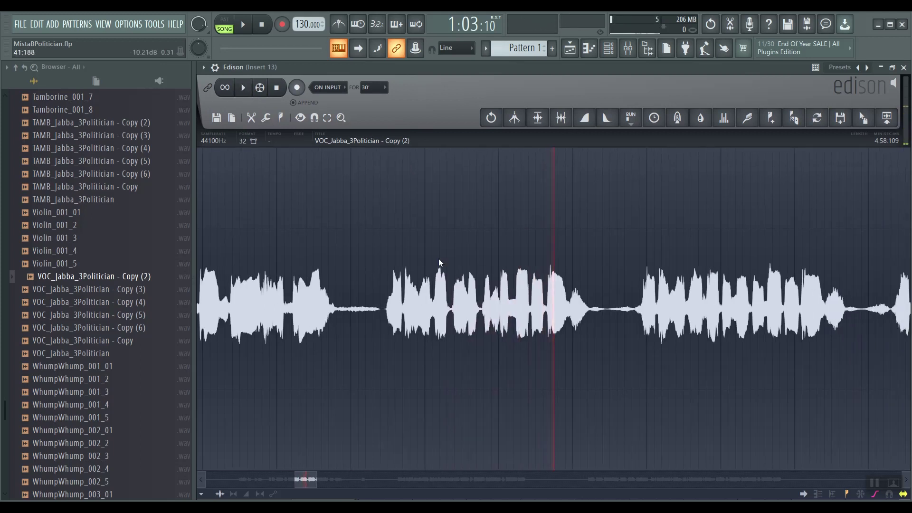
pyautogui.click(400, 232)
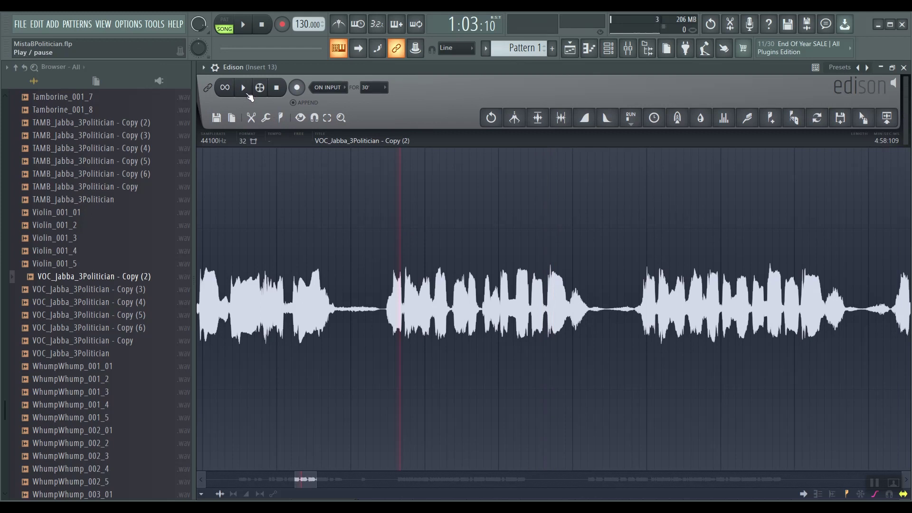
pyautogui.click(324, 192)
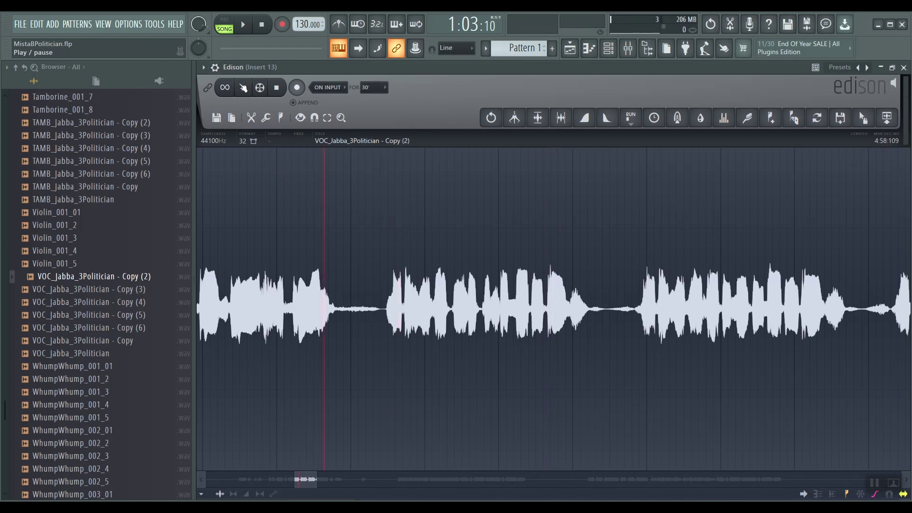
pyautogui.click(244, 88)
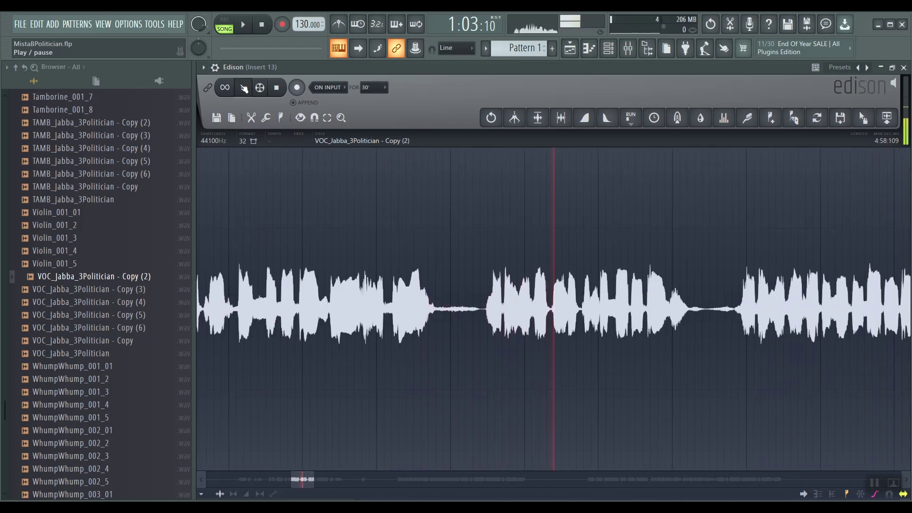
pyautogui.click(243, 87)
# Select the unwanted word from 41.335 to 41.746 and clear it to silence, keeping the clip's length
pyautogui.click(517, 251)
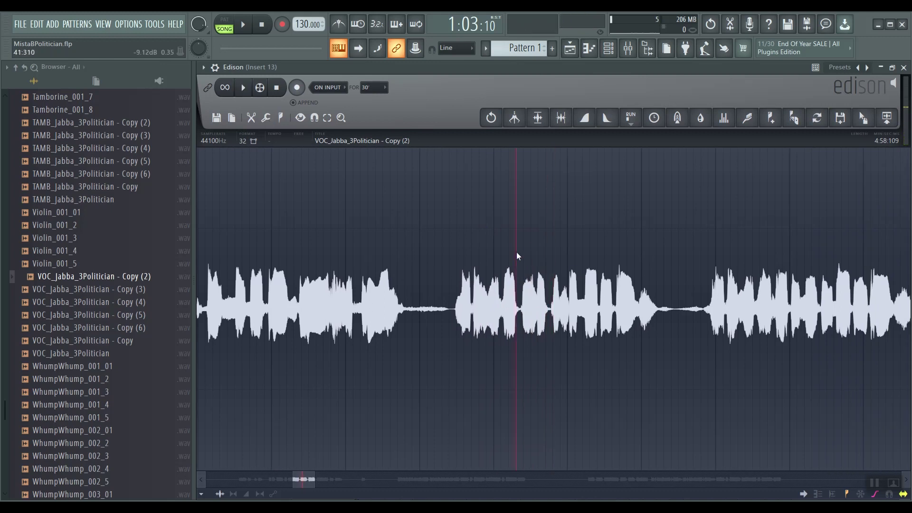
pyautogui.click(518, 253)
pyautogui.moveTo(519, 252); pyautogui.dragTo(548, 253)
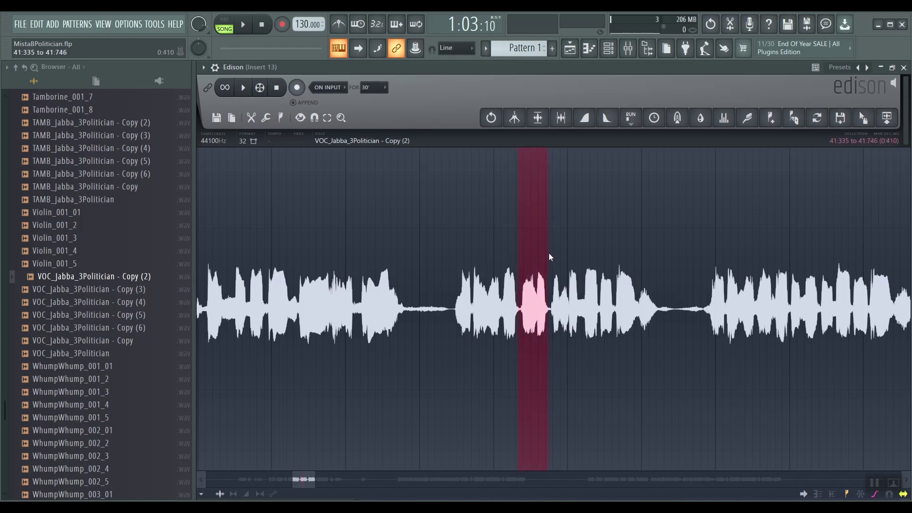
pyautogui.rightClick(530, 217)
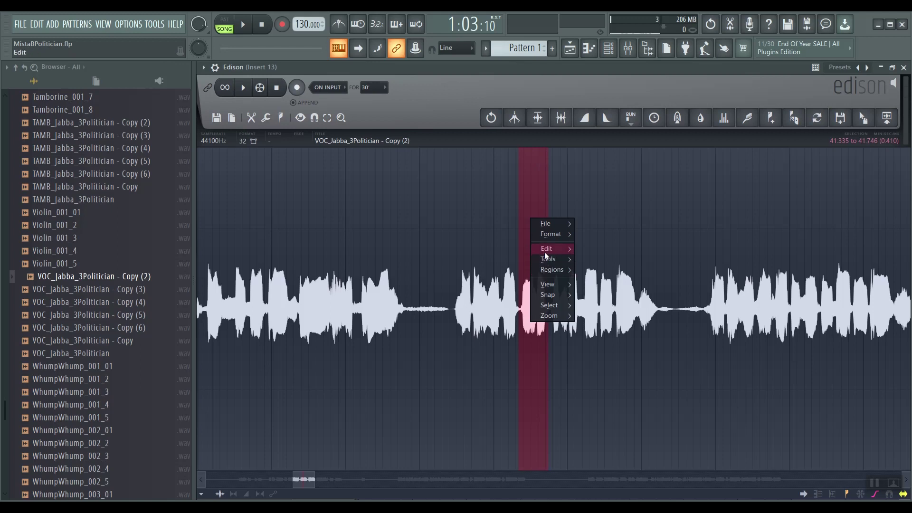
pyautogui.moveTo(542, 248)
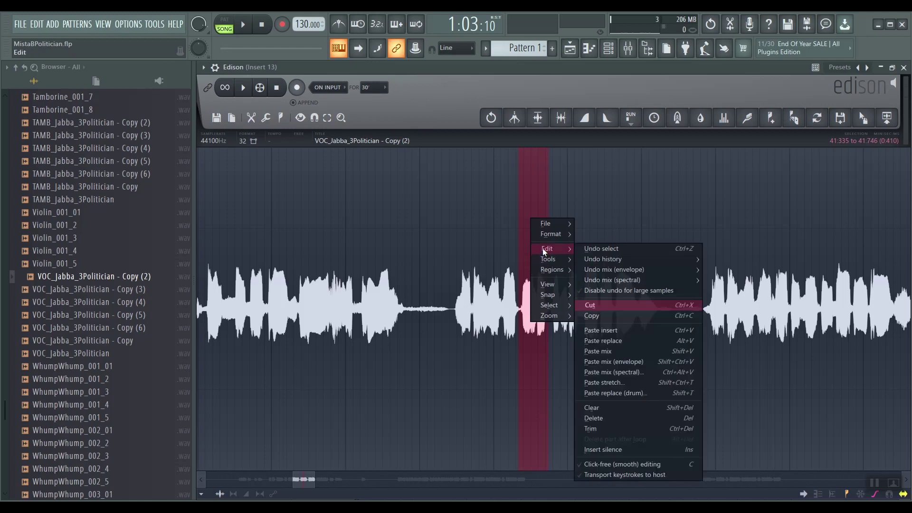
pyautogui.click(603, 407)
# Replay the phrase containing the newly cleared word from its start to check the edit
pyautogui.click(449, 240)
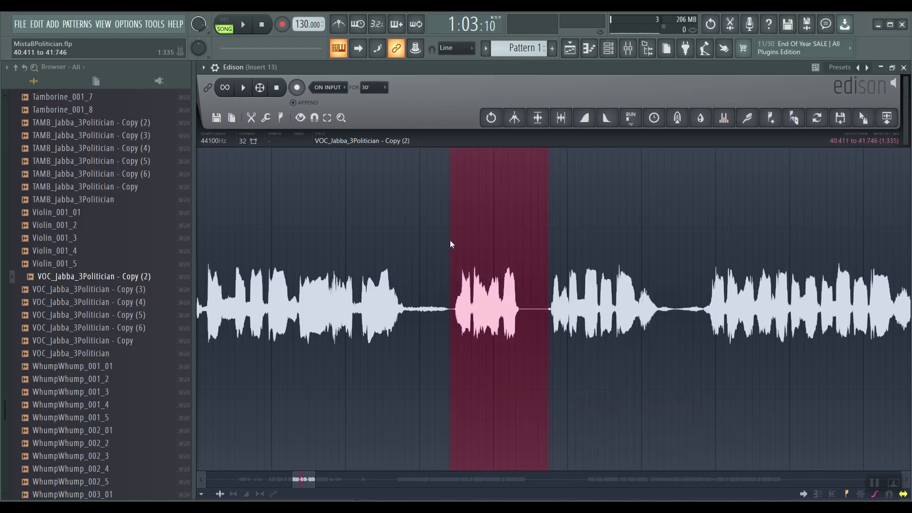
pyautogui.click(243, 88)
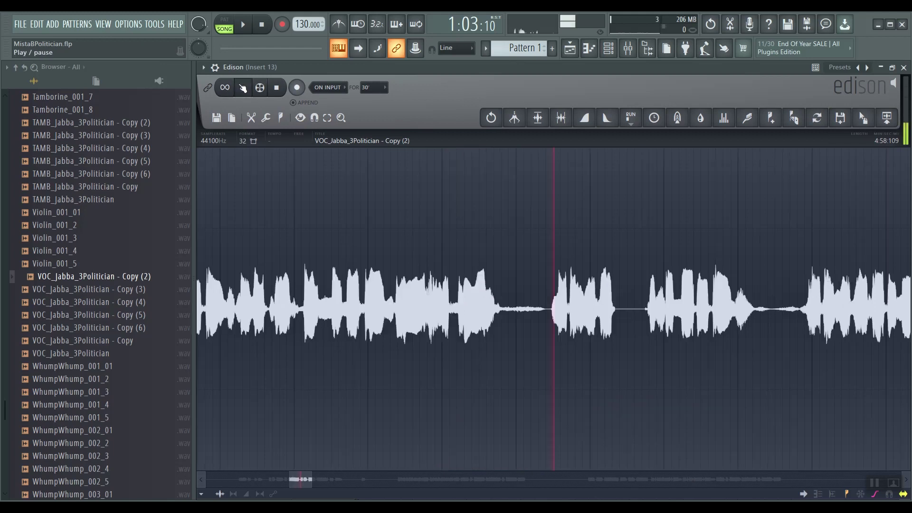
pyautogui.click(242, 87)
# Select the leftover segment from 41.611 to 41.907 at the second gap's end and clear it to silence
pyautogui.click(483, 251)
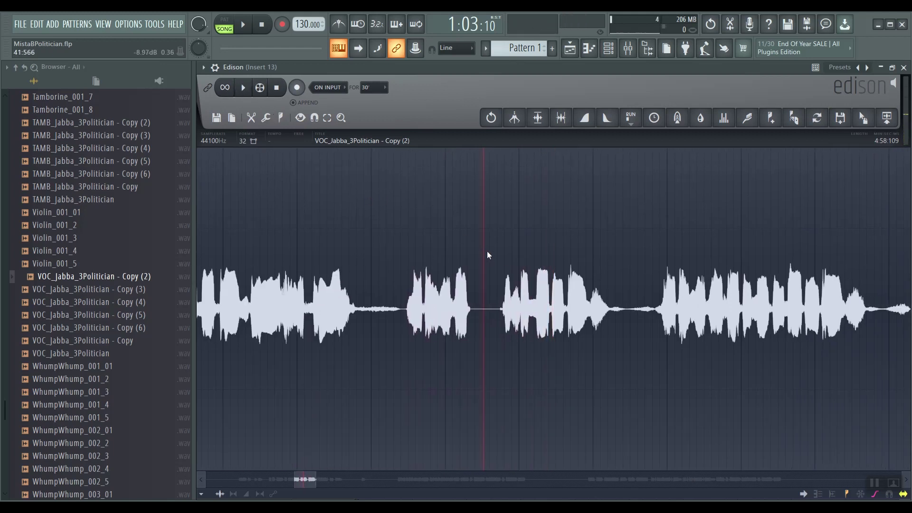
pyautogui.moveTo(490, 250); pyautogui.dragTo(512, 255)
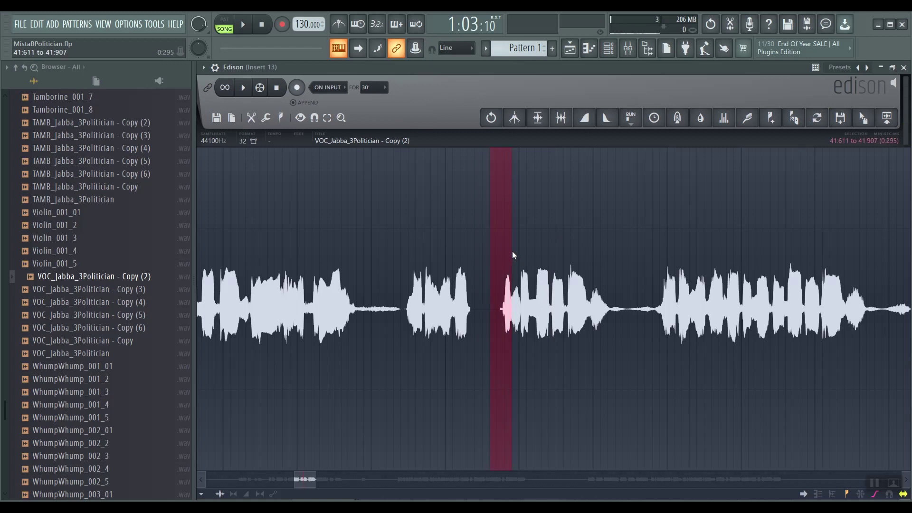
pyautogui.rightClick(503, 209)
pyautogui.moveTo(514, 234)
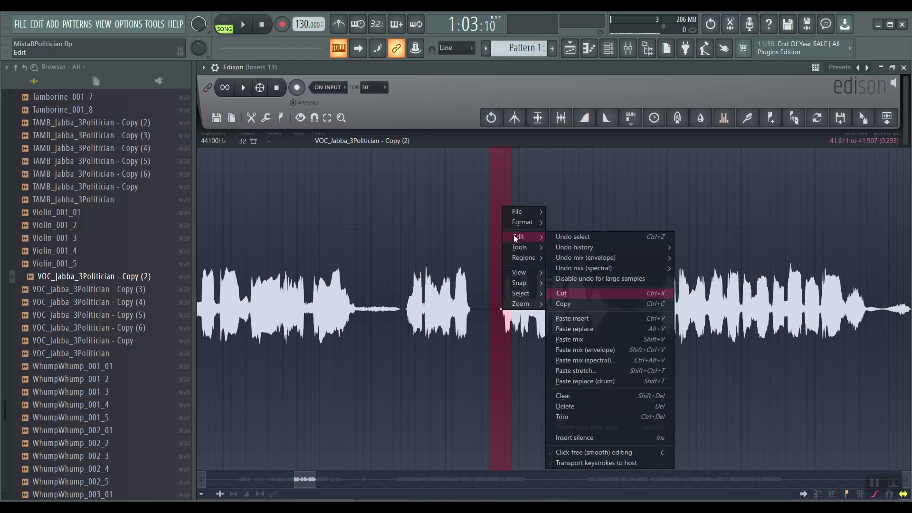
pyautogui.click(600, 398)
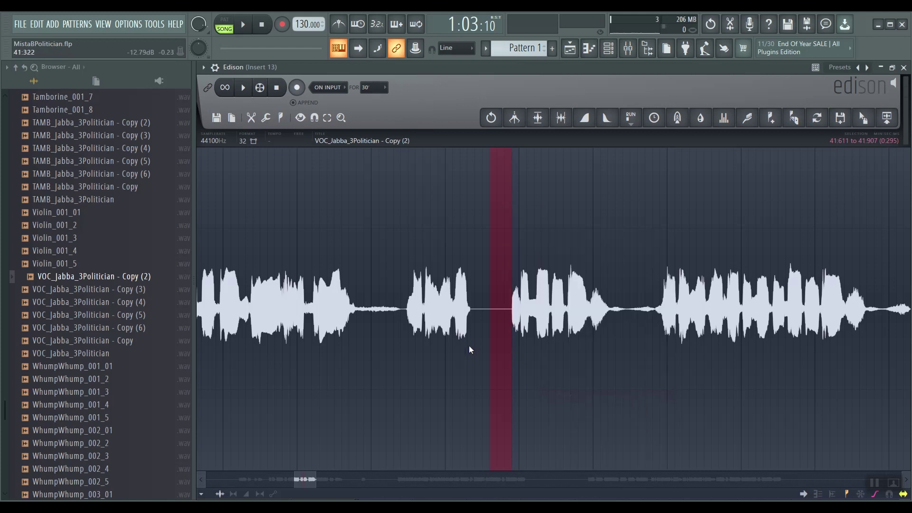
# Replay the vocal from before the second gap and across its end to check the cleared segment
pyautogui.keyDown('shift'); pyautogui.click(356, 204); pyautogui.keyUp('shift')
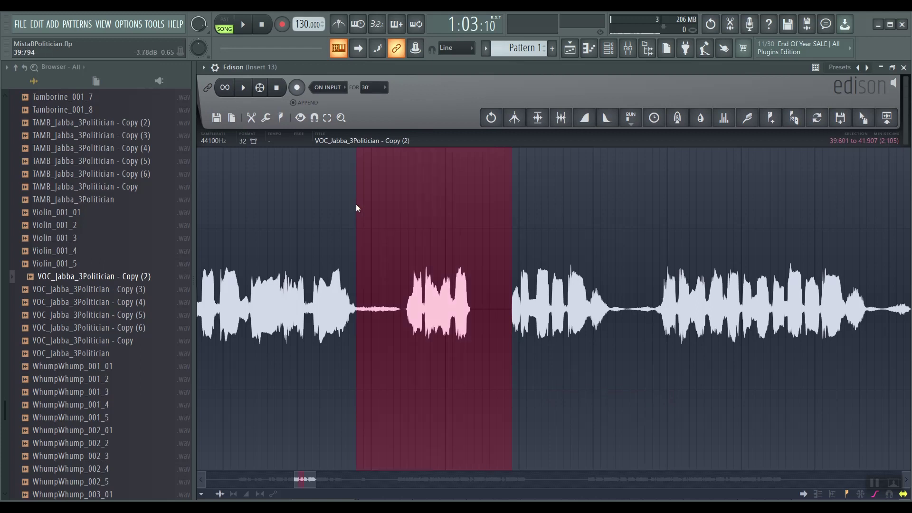
pyautogui.click(317, 209)
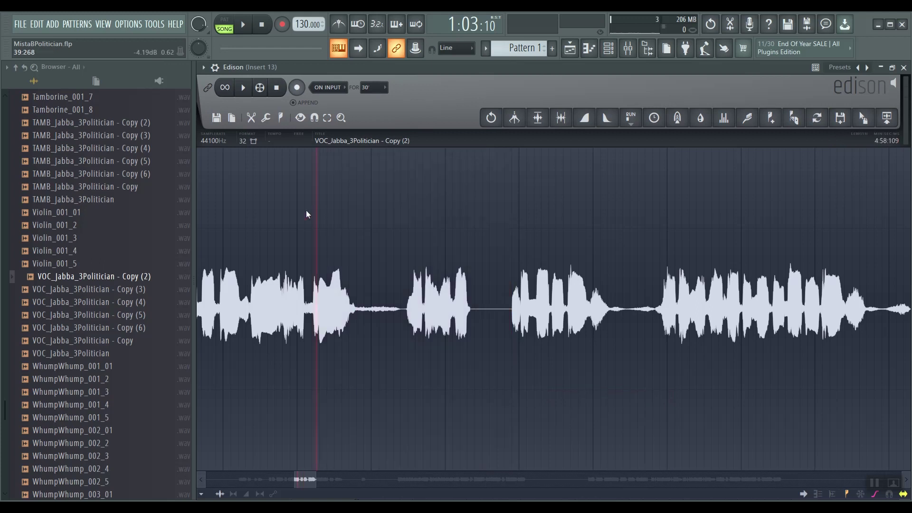
pyautogui.click(284, 210)
pyautogui.hotkey('ctrl', 's')
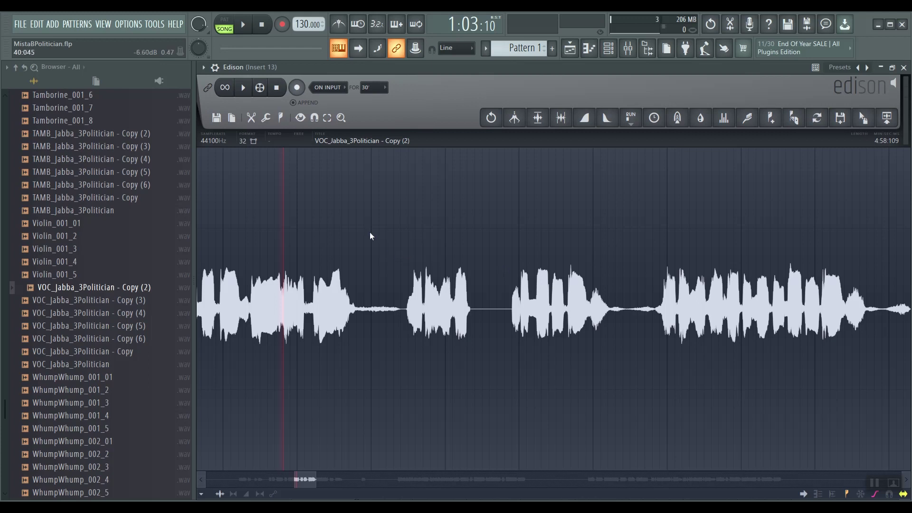
pyautogui.click(351, 209)
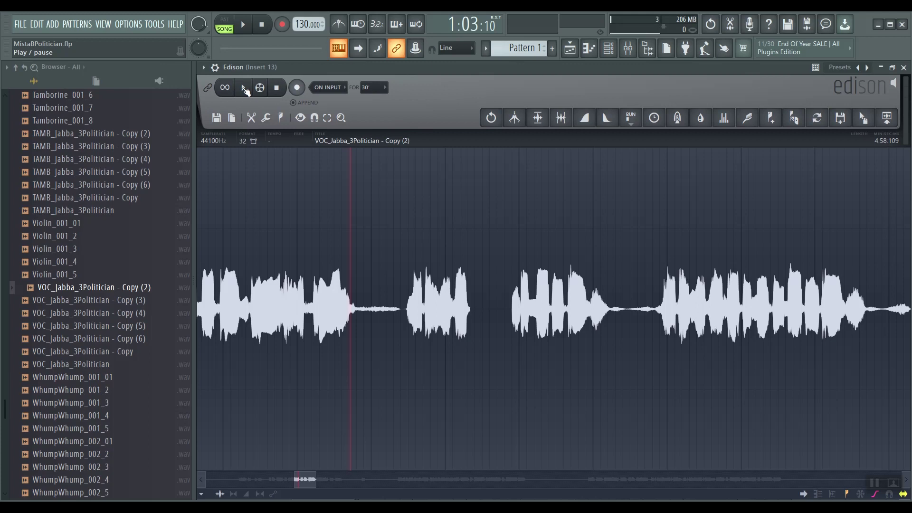
pyautogui.click(267, 169)
pyautogui.click(243, 87)
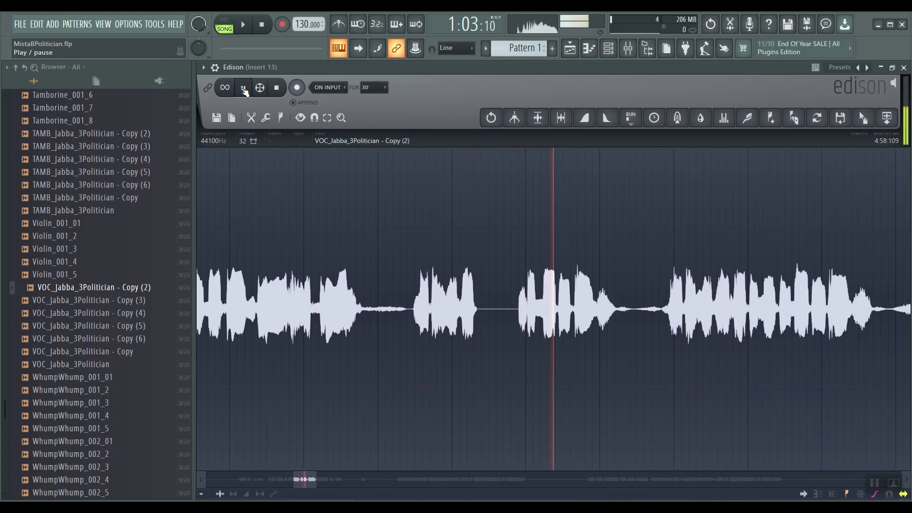
pyautogui.click(244, 89)
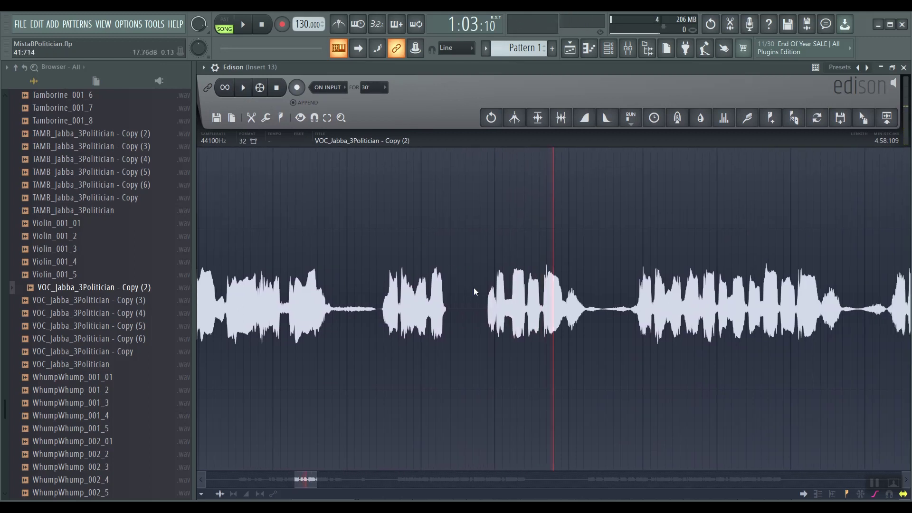
pyautogui.click(431, 260)
pyautogui.click(243, 89)
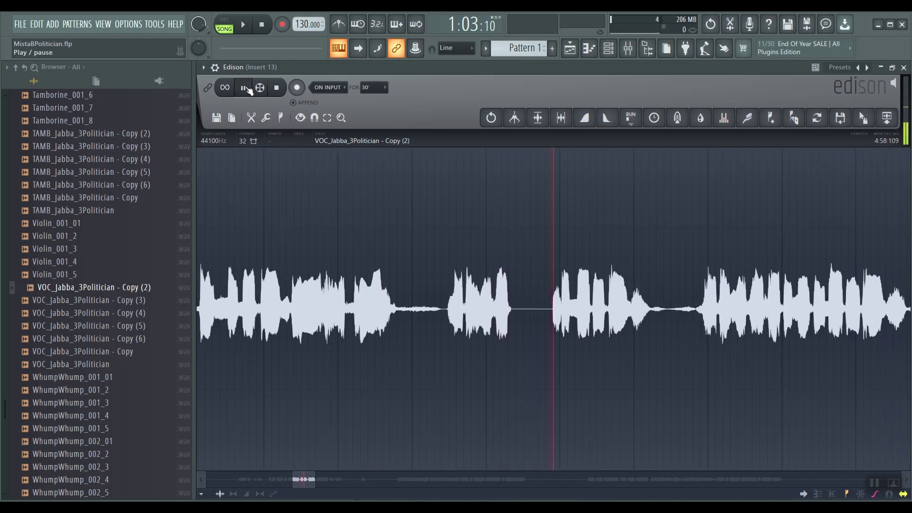
pyautogui.click(244, 89)
pyautogui.click(503, 263)
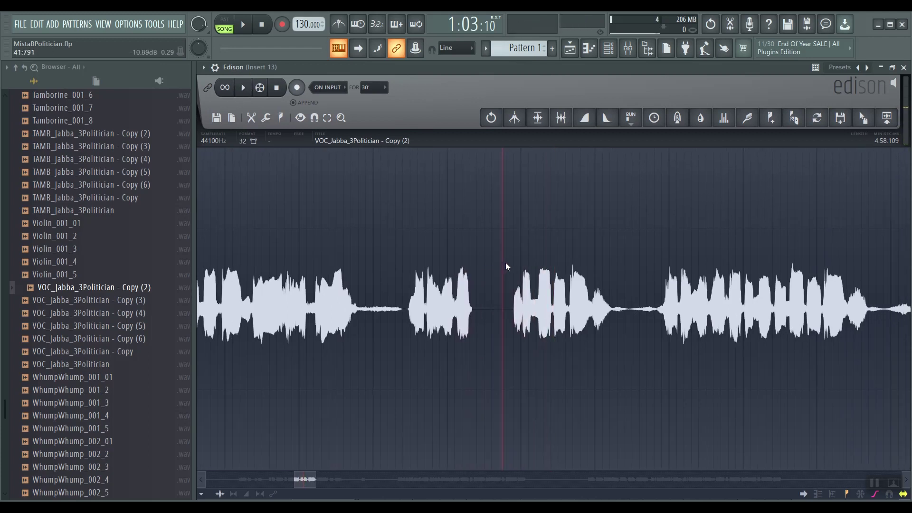
pyautogui.moveTo(505, 262); pyautogui.dragTo(524, 264)
pyautogui.scroll(4, 519, 265)
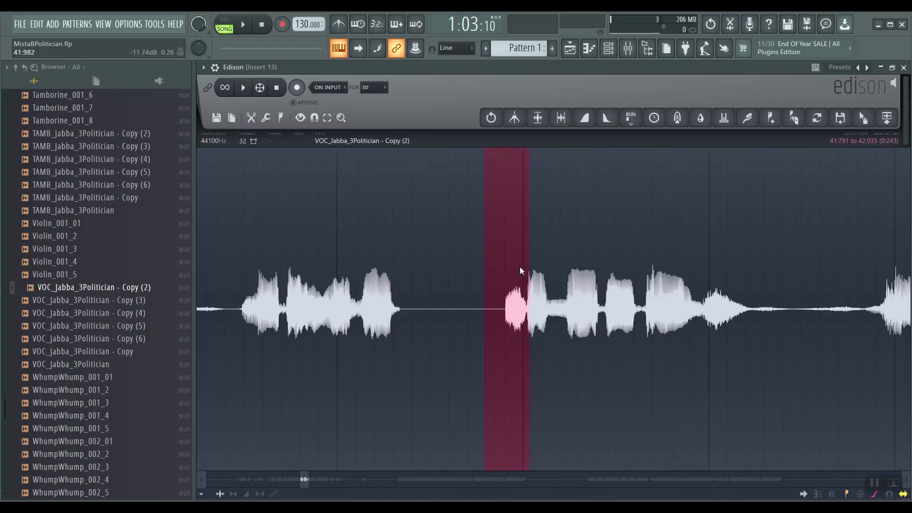
pyautogui.click(461, 246)
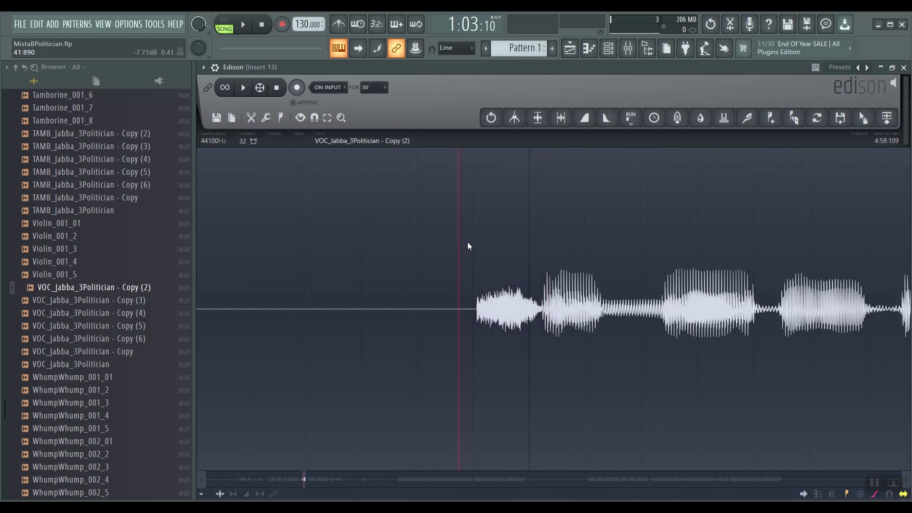
# Examine the waveform closely at the end of the second gap and play the leftover sound there
pyautogui.scroll(-2, 439, 258)
pyautogui.scroll(1, 439, 258)
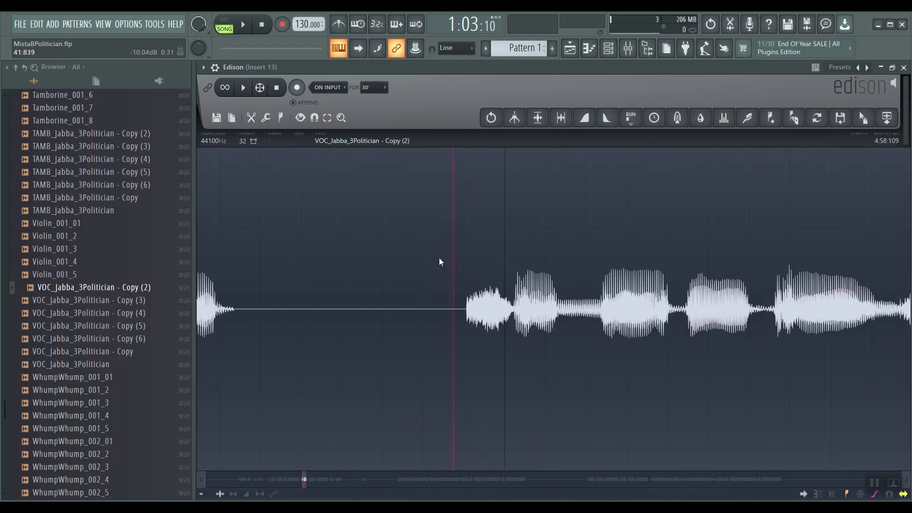
pyautogui.scroll(-1, 439, 258)
pyautogui.scroll(1, 439, 258)
pyautogui.scroll(5, 439, 257)
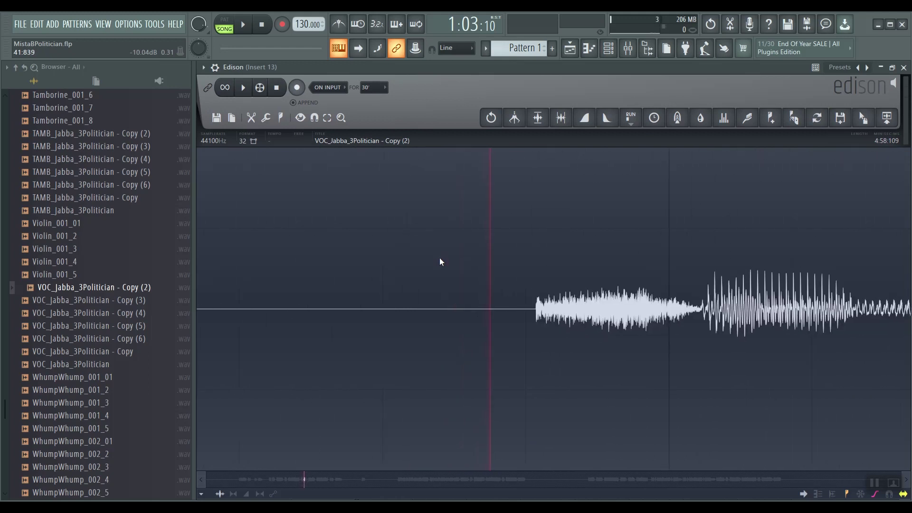
pyautogui.scroll(-4, 439, 258)
pyautogui.scroll(-4, 440, 261)
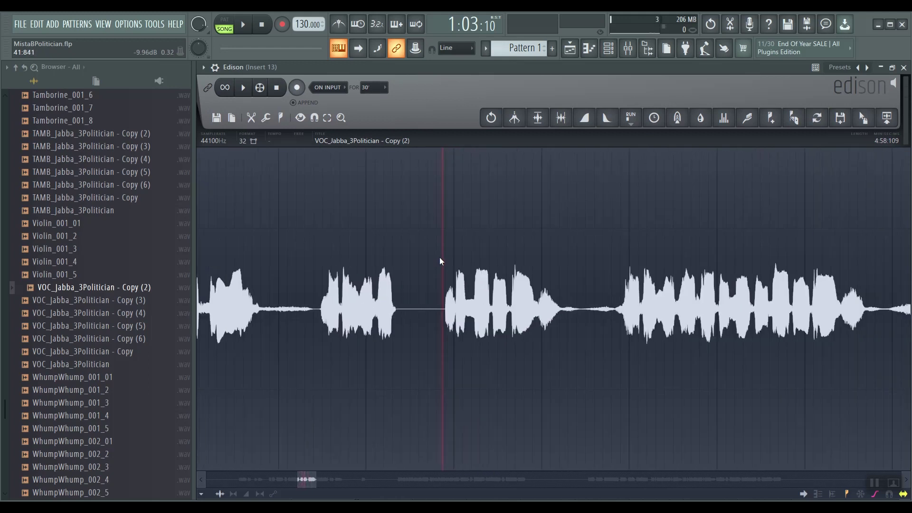
pyautogui.scroll(-3, 439, 259)
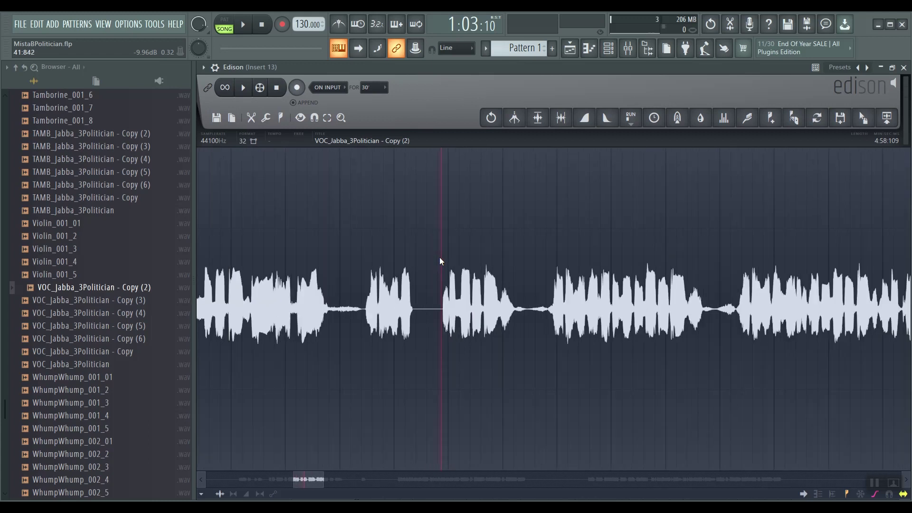
pyautogui.scroll(6, 440, 260)
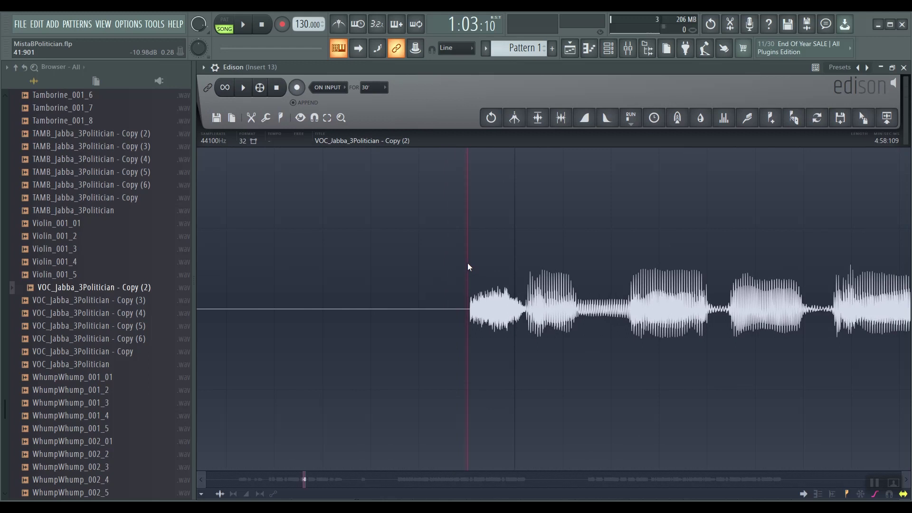
pyautogui.click(244, 87)
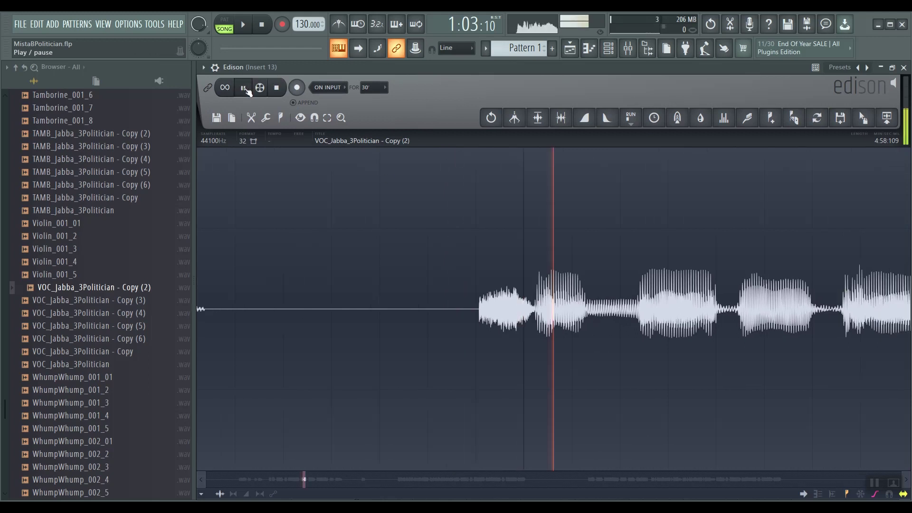
pyautogui.click(244, 87)
pyautogui.click(337, 250)
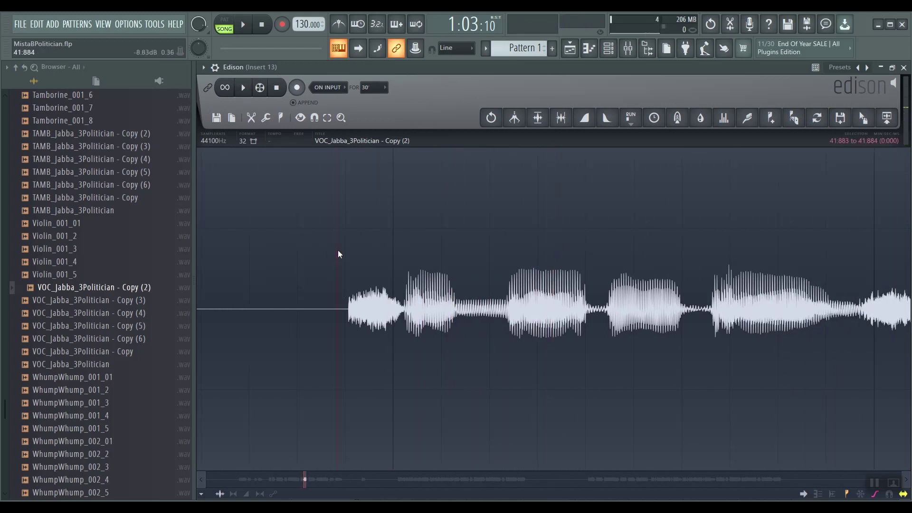
pyautogui.moveTo(338, 250); pyautogui.dragTo(403, 254)
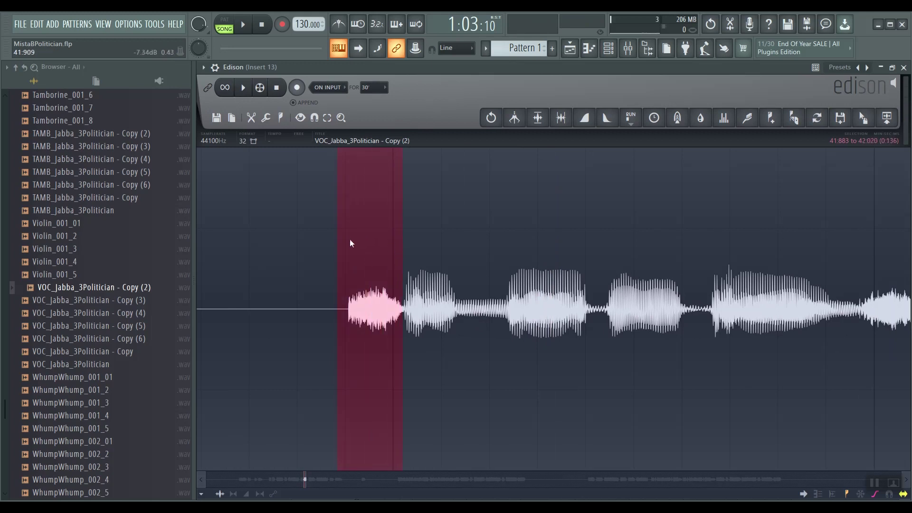
pyautogui.click(313, 237)
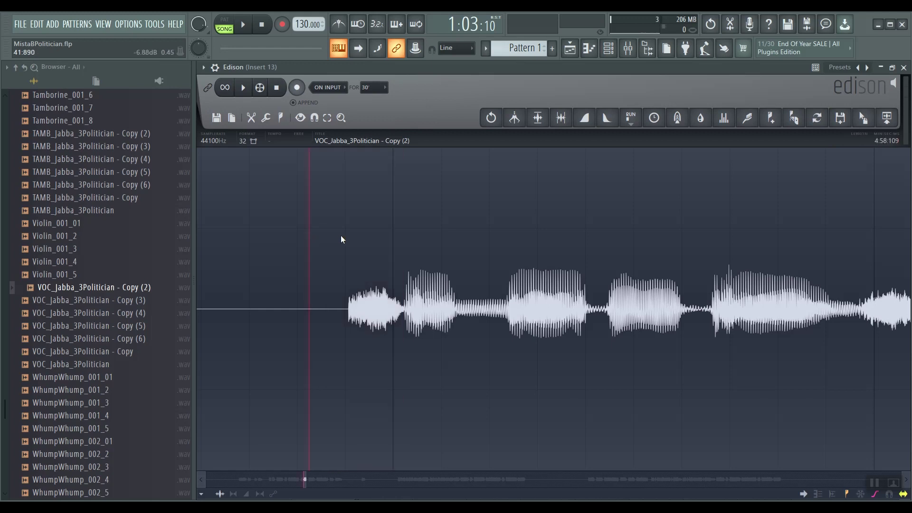
# Select the leftover sound at the second gap's end from 41.825 to 42.019 and clear it to silence
pyautogui.click(310, 232)
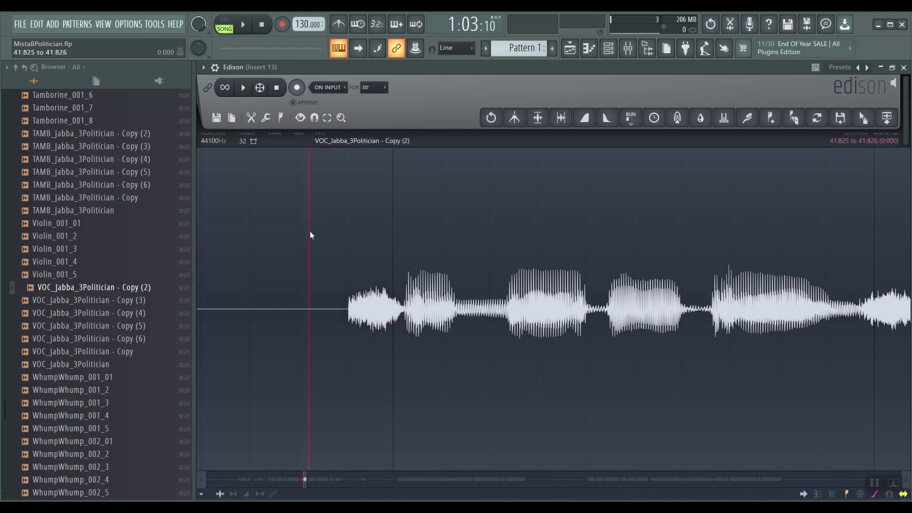
pyautogui.moveTo(310, 232); pyautogui.dragTo(398, 244)
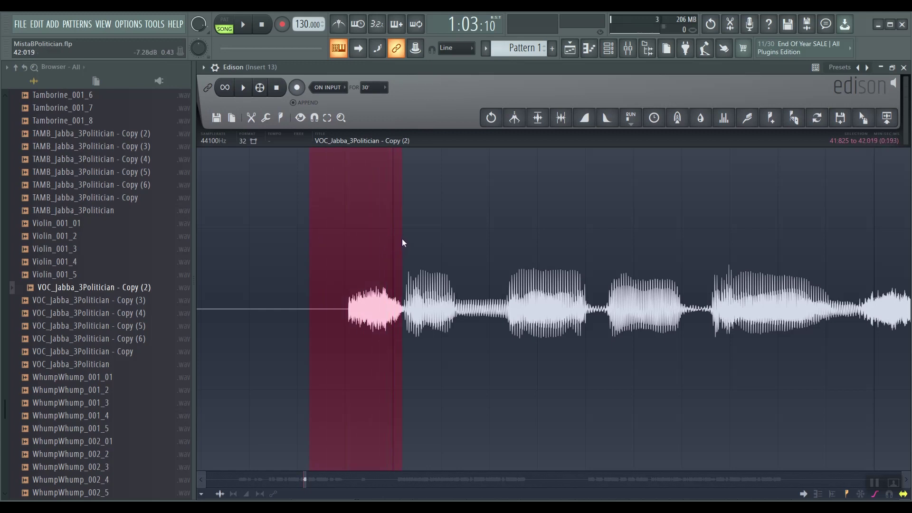
pyautogui.rightClick(344, 229)
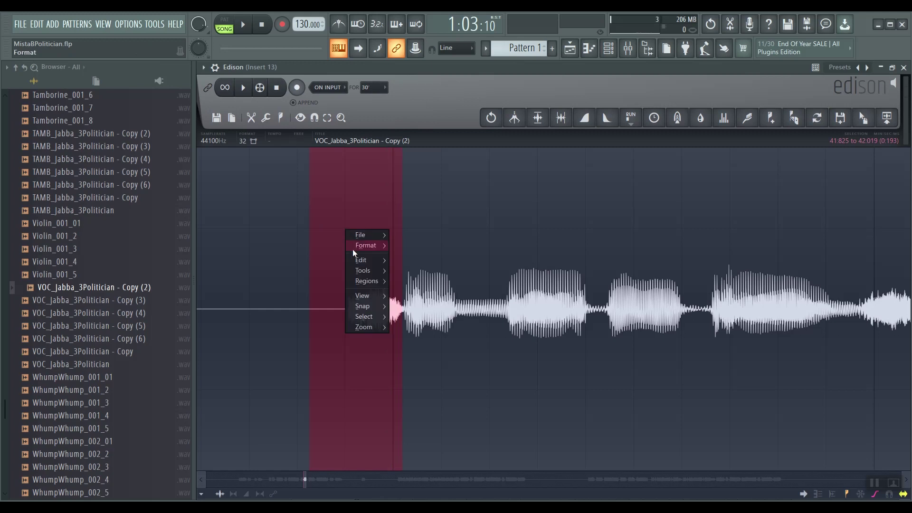
pyautogui.moveTo(355, 258)
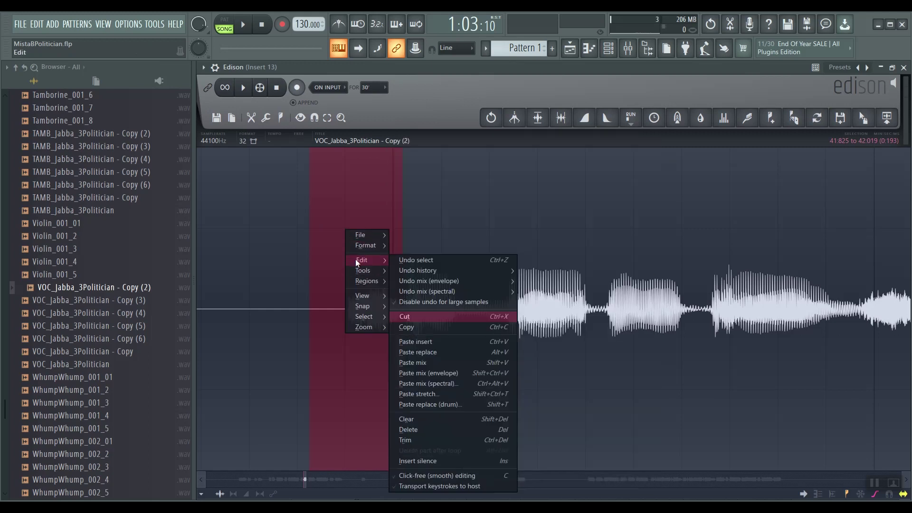
pyautogui.click(396, 422)
# Replay the vocal from about 39.3 seconds through the second gap and the phrase following it to check the edit
pyautogui.click(230, 195)
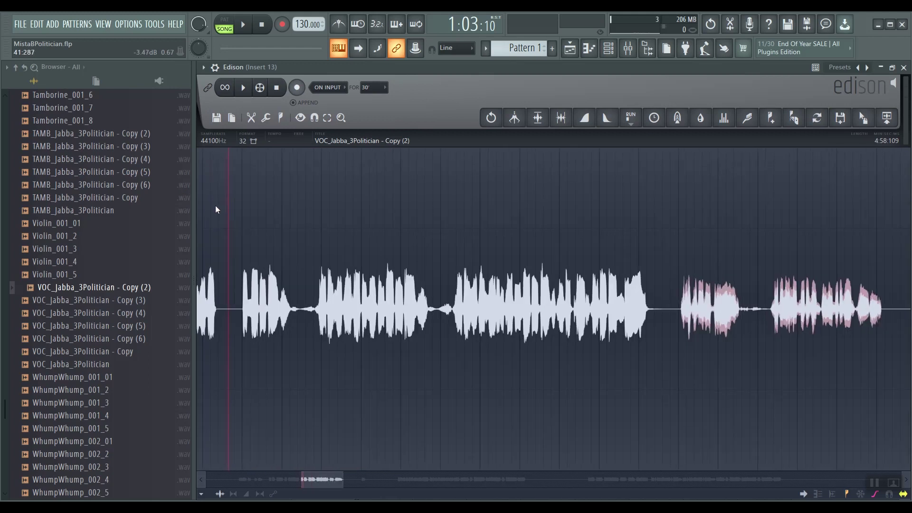
pyautogui.click(301, 479)
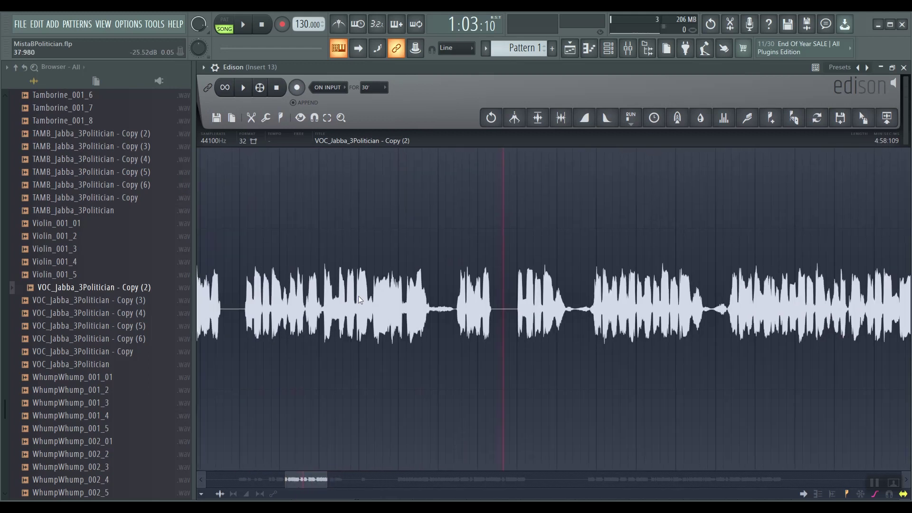
pyautogui.click(411, 209)
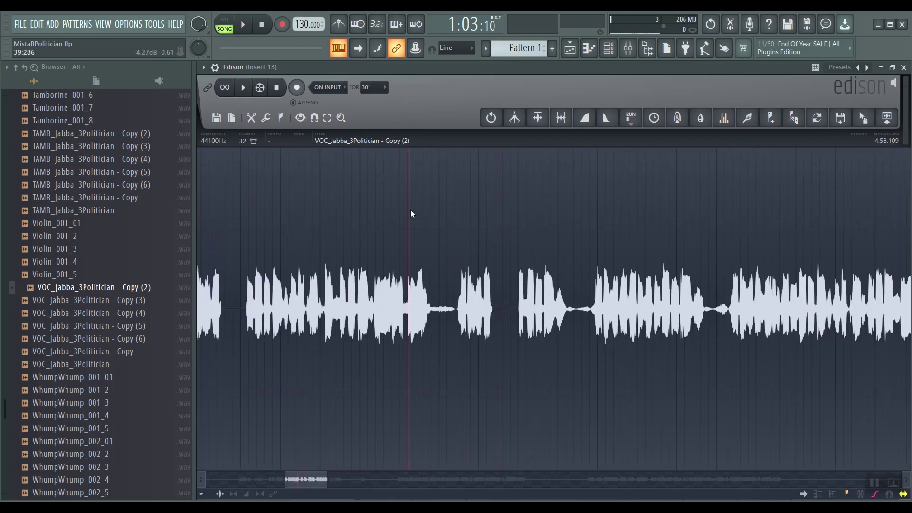
pyautogui.click(243, 88)
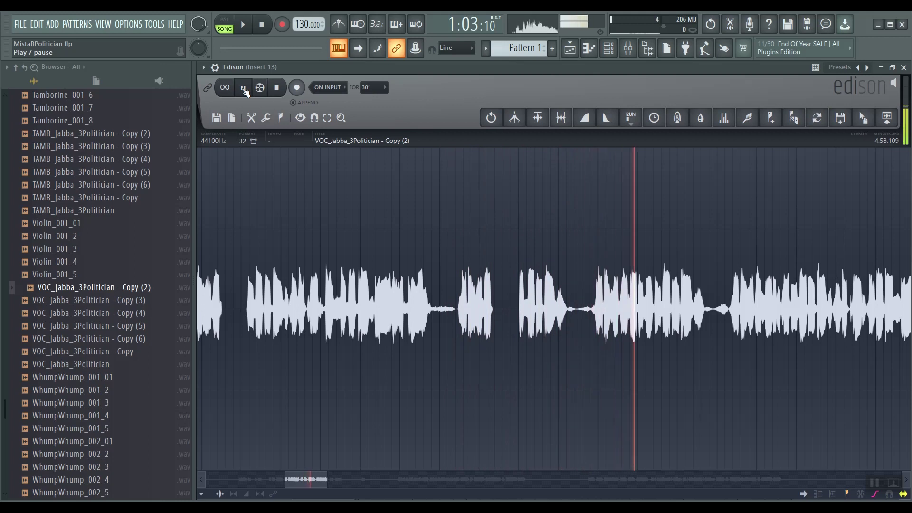
pyautogui.click(244, 88)
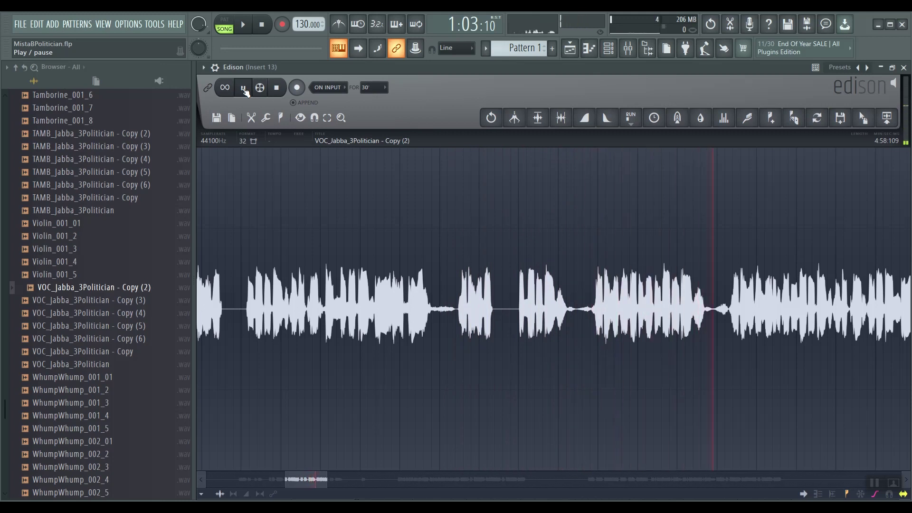
# Save the edited vocal sample as a wave file named CutVOcalPolitician in the Vocals folder
pyautogui.click(218, 118)
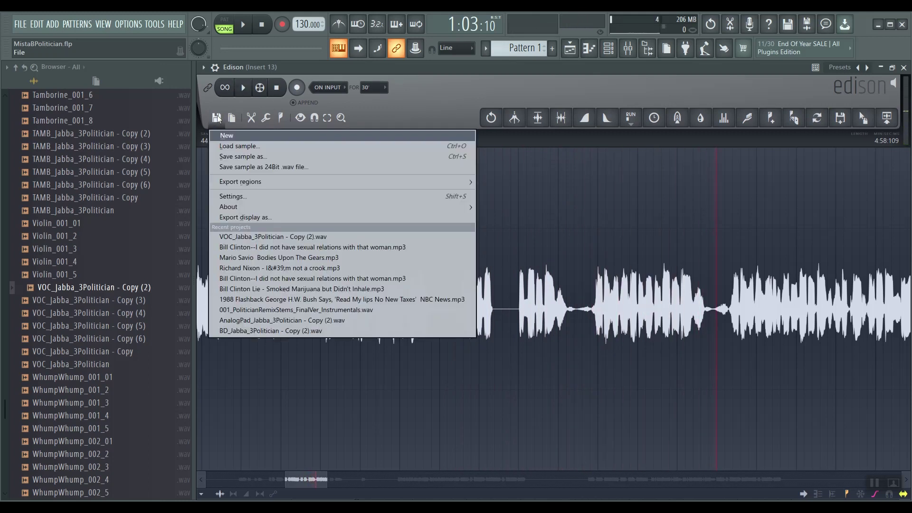
pyautogui.click(231, 155)
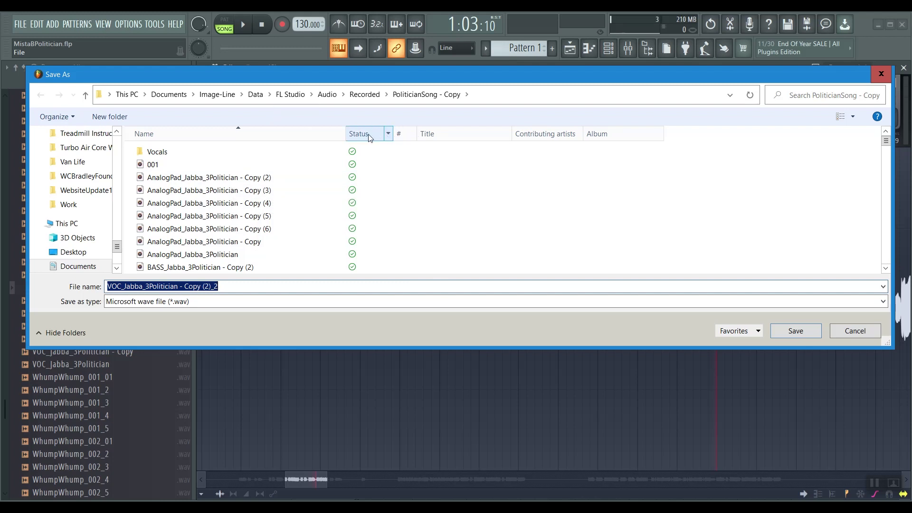
pyautogui.doubleClick(153, 153)
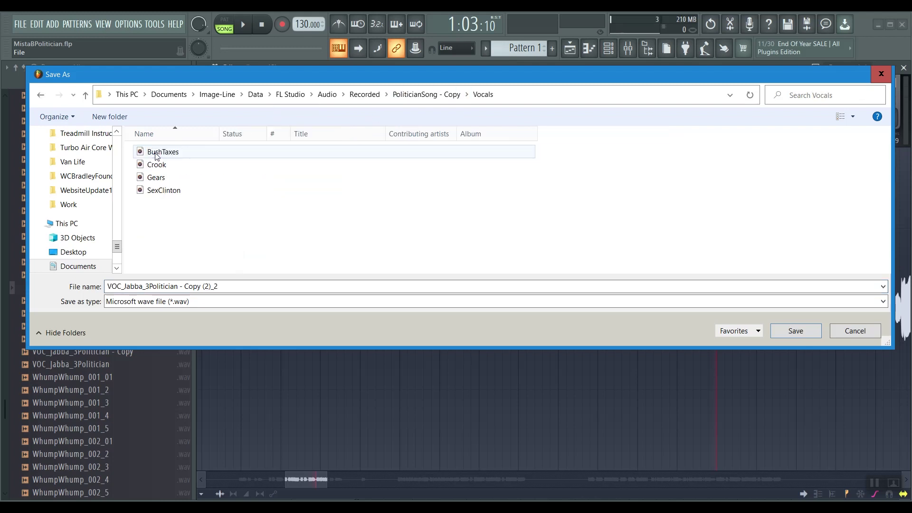
pyautogui.click(249, 287)
pyautogui.write('Cu')
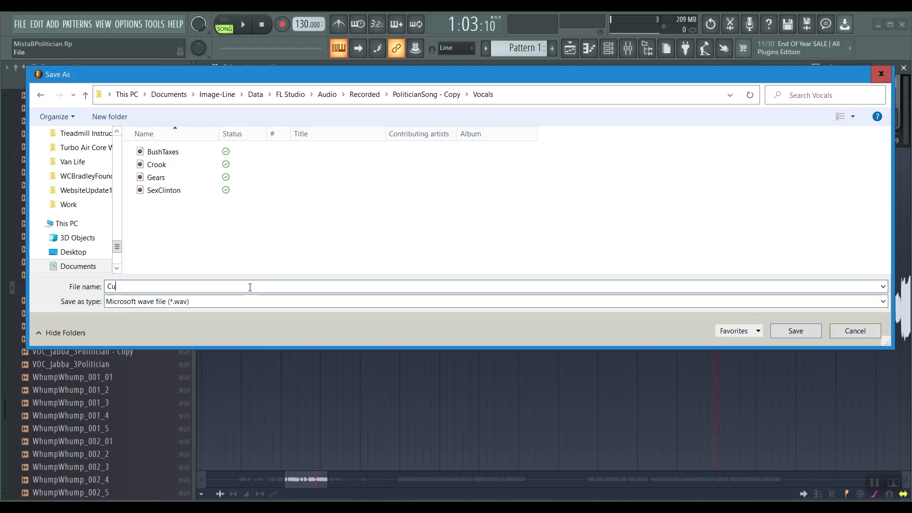
pyautogui.write('tTa')
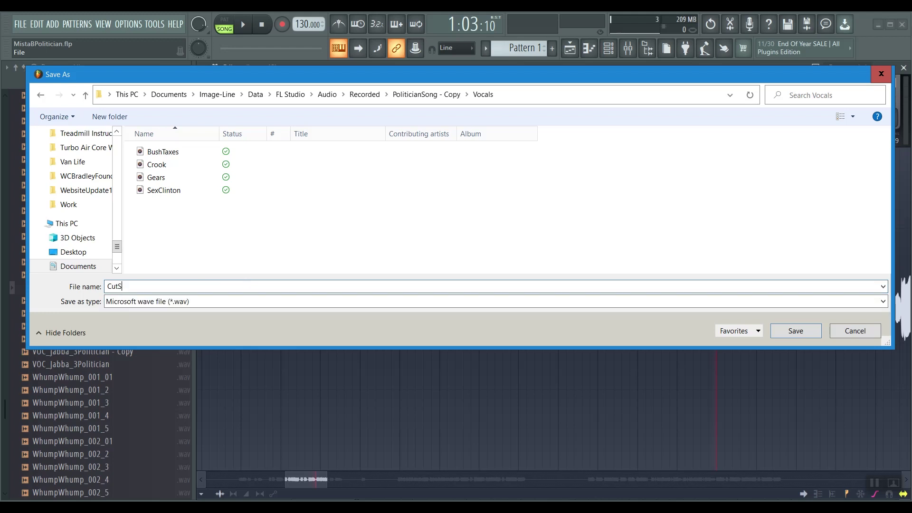
pyautogui.press('BackSpace')
pyautogui.press('BackSpace')
pyautogui.write('VOcalPolitician')
pyautogui.click(814, 335)
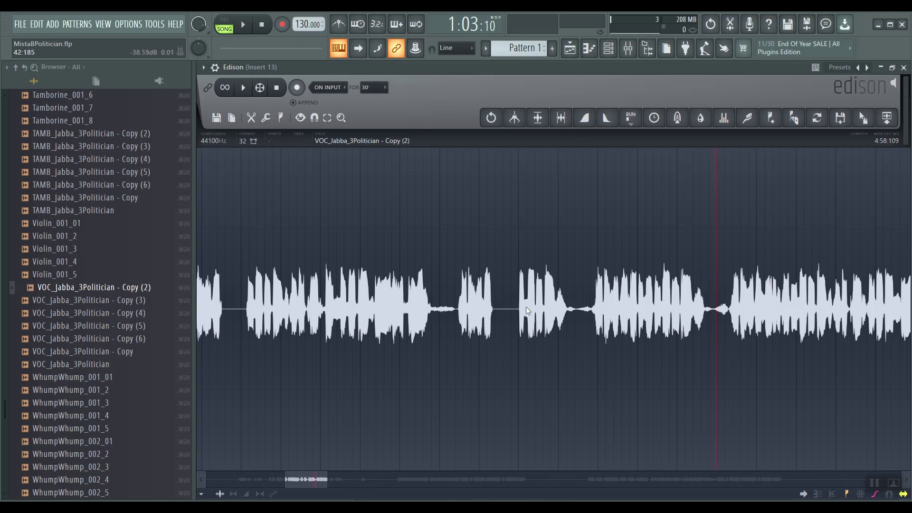
pyautogui.scroll(-3, 526, 303)
pyautogui.scroll(-1, 526, 303)
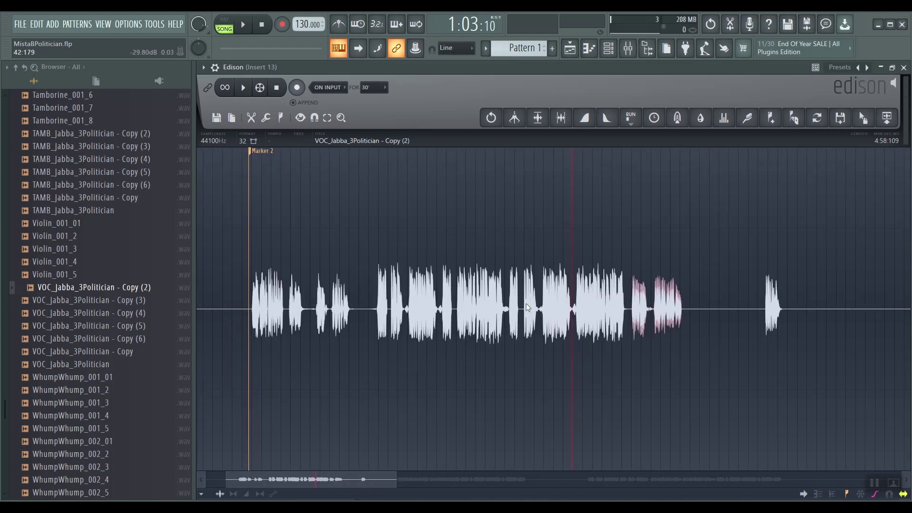
# Add a marker named InsertOneStar at about 24 seconds, where the silent gap after the opening vocal phrases begins
pyautogui.scroll(4, 314, 278)
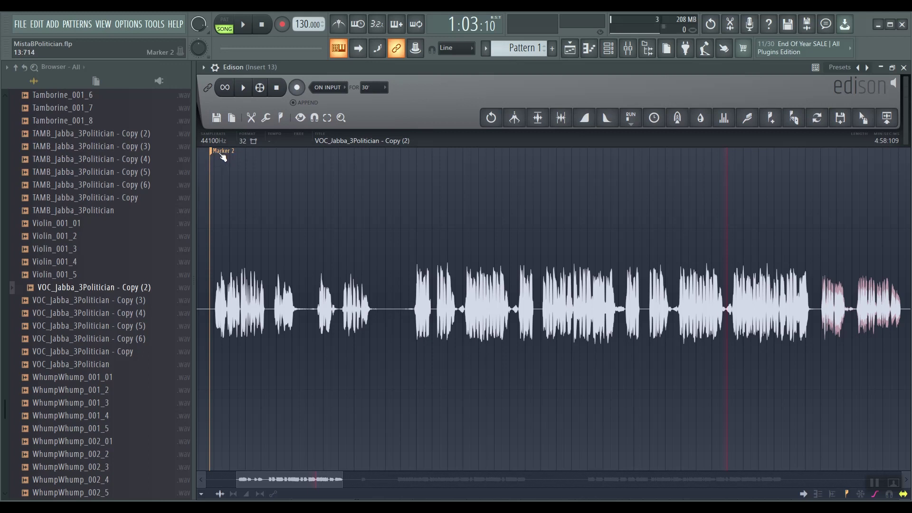
pyautogui.rightClick(368, 234)
pyautogui.click(375, 203)
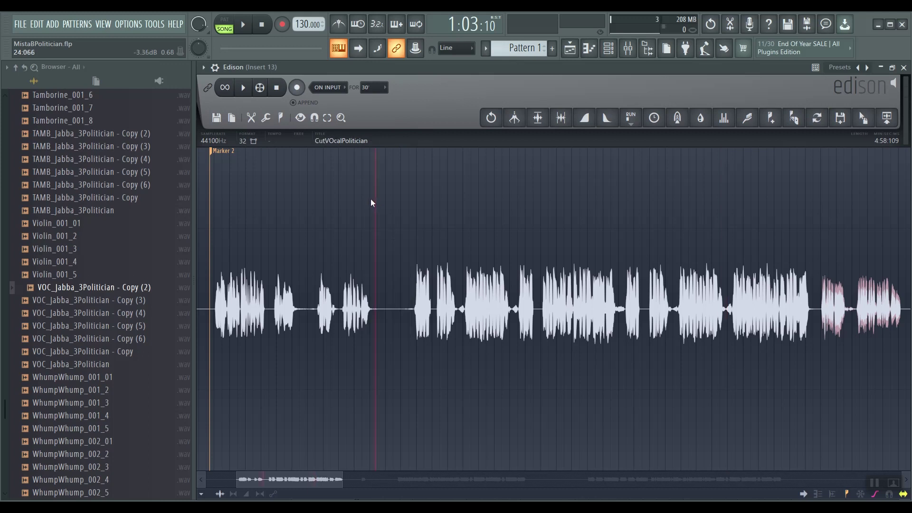
pyautogui.click(370, 198)
pyautogui.rightClick(371, 202)
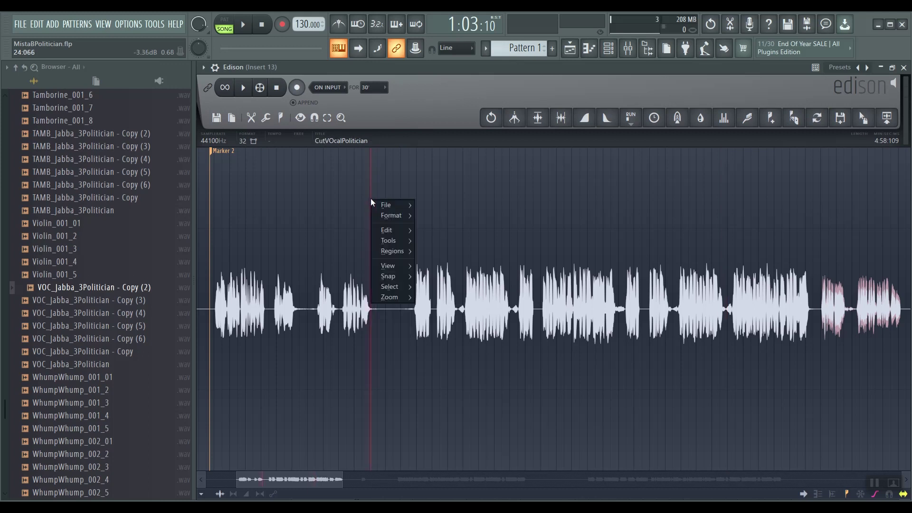
pyautogui.moveTo(387, 229)
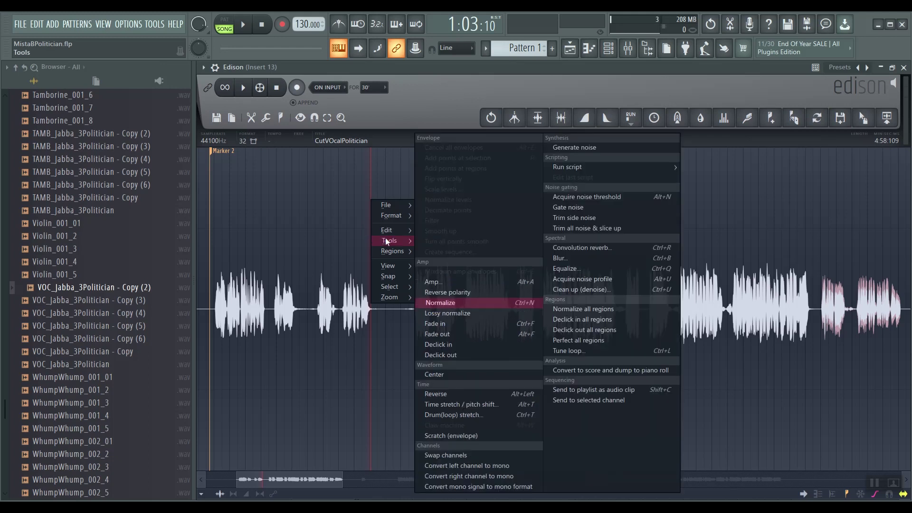
pyautogui.moveTo(382, 270)
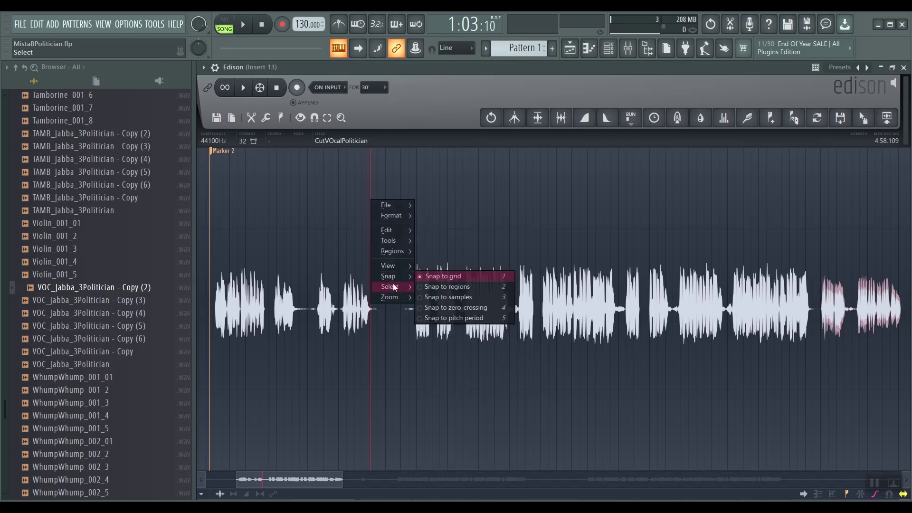
pyautogui.moveTo(392, 297)
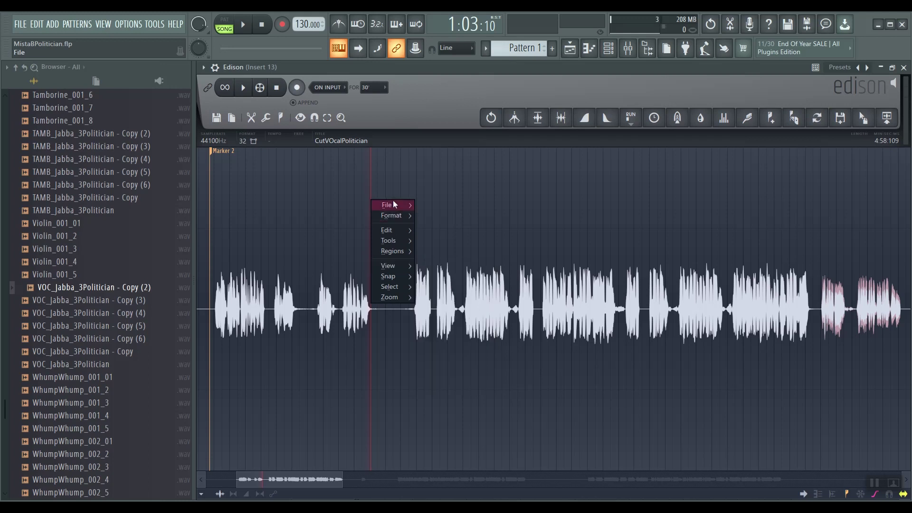
pyautogui.moveTo(393, 203)
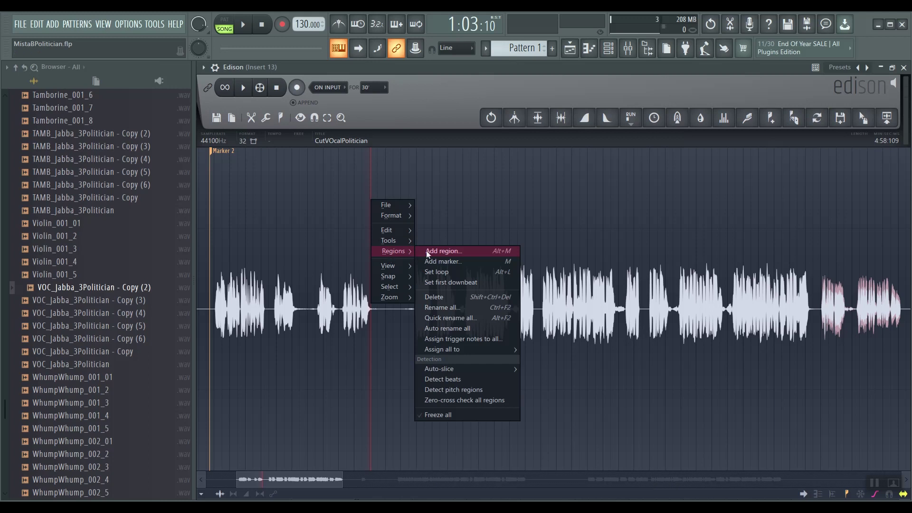
pyautogui.click(447, 261)
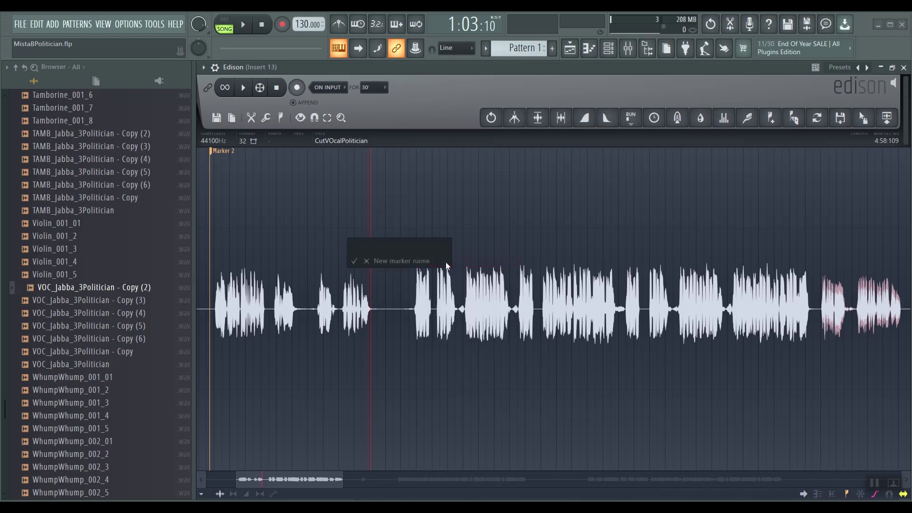
pyautogui.write('InsertOneStar')
pyautogui.press('Return')
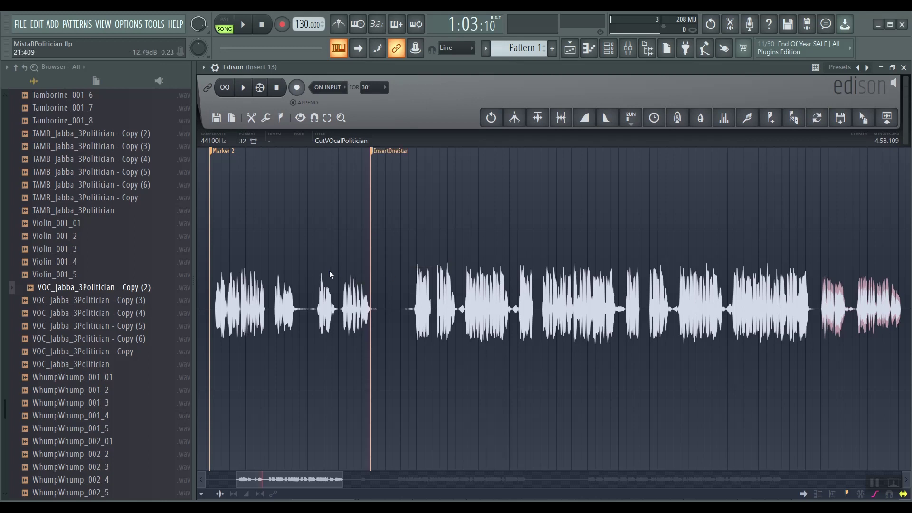
pyautogui.scroll(3, 326, 267)
pyautogui.scroll(-4, 326, 266)
pyautogui.scroll(-3, 326, 266)
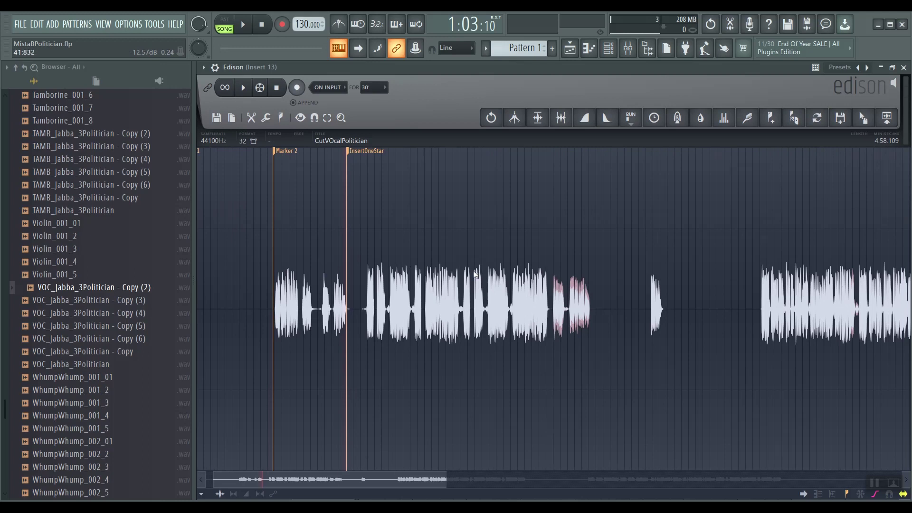
pyautogui.scroll(2, 420, 266)
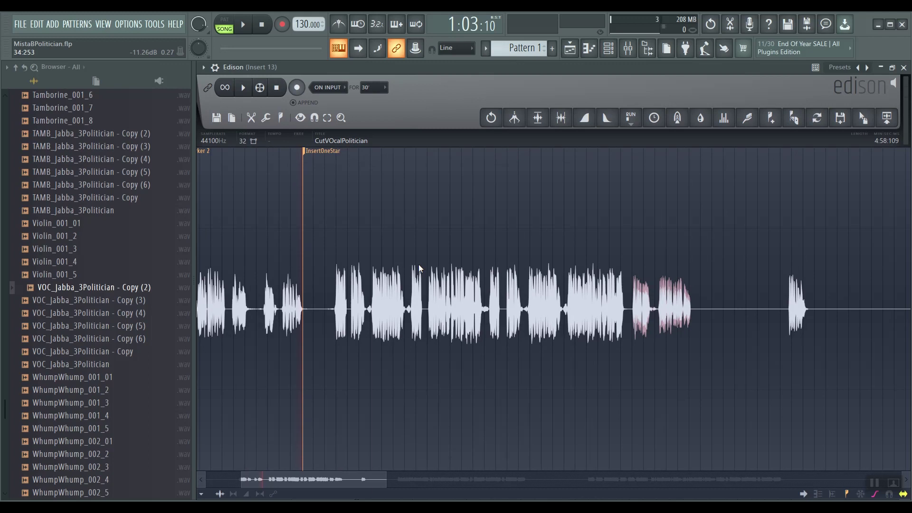
pyautogui.scroll(1, 363, 266)
pyautogui.scroll(-1, 279, 263)
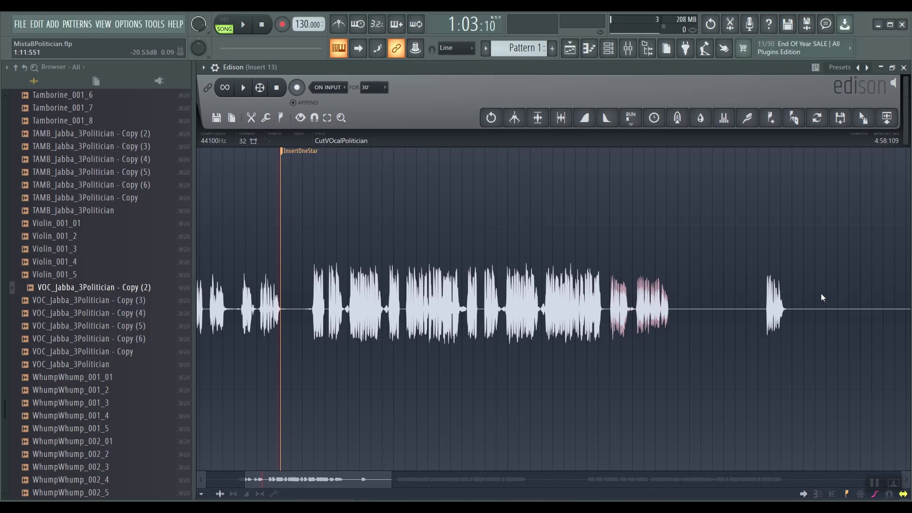
pyautogui.moveTo(320, 481); pyautogui.dragTo(264, 477)
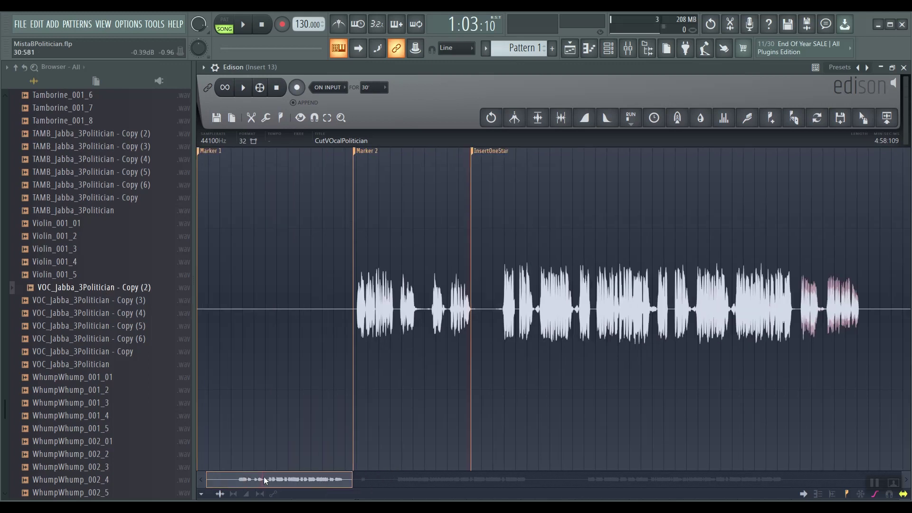